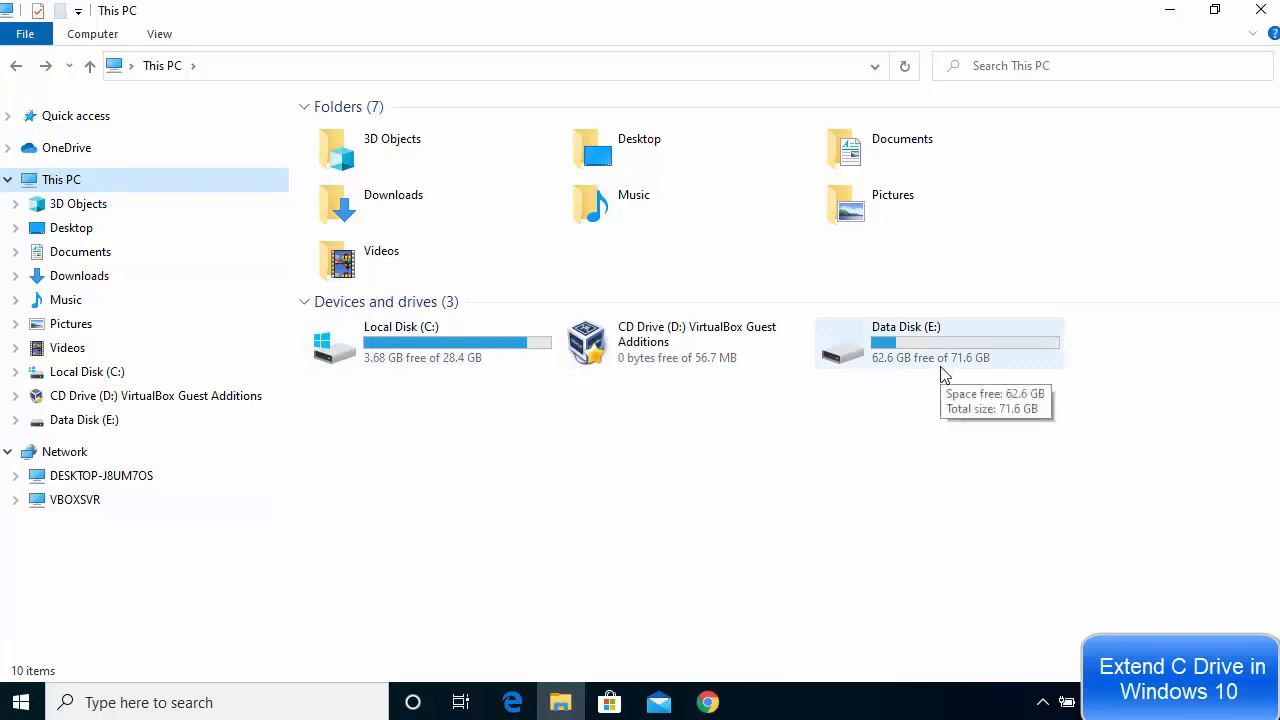
Minimize File Explorer, search Windows for disk management, open Create and format hard disk partitions, and maximize the Disk Management window
{"action": "left_click", "coordinate": [871, 466]}
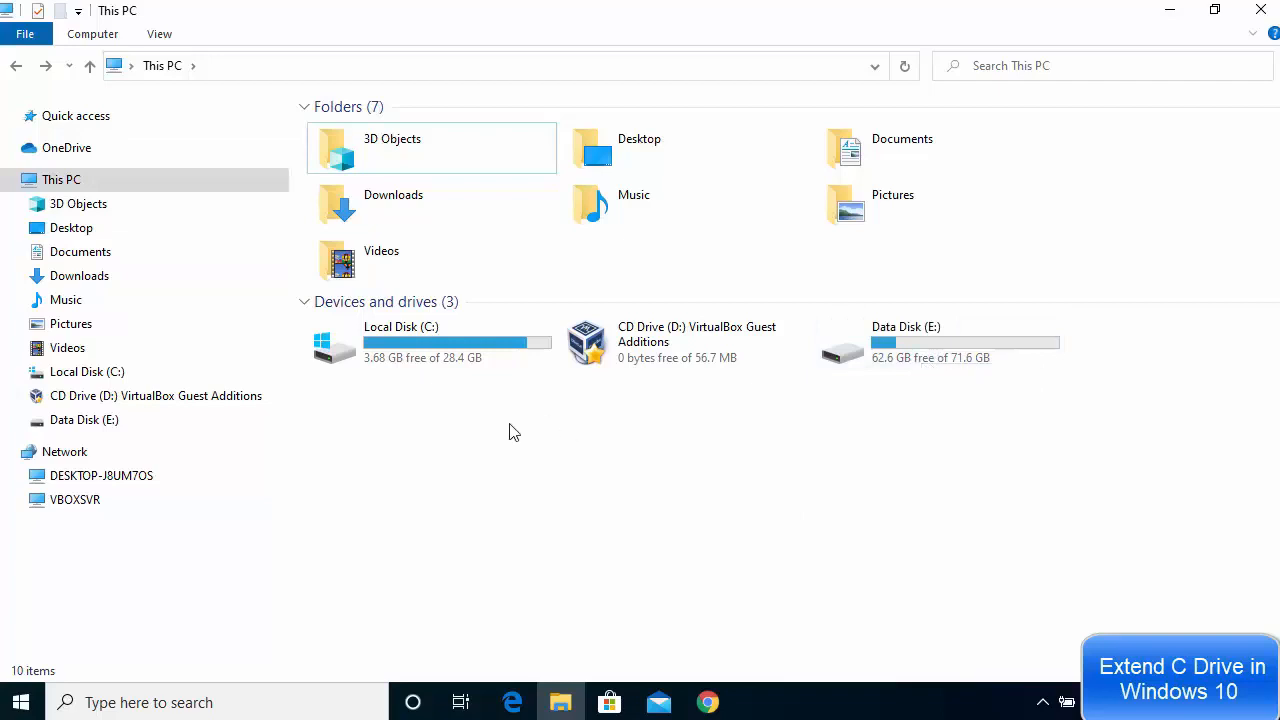
{"action": "left_click", "coordinate": [1158, 17]}
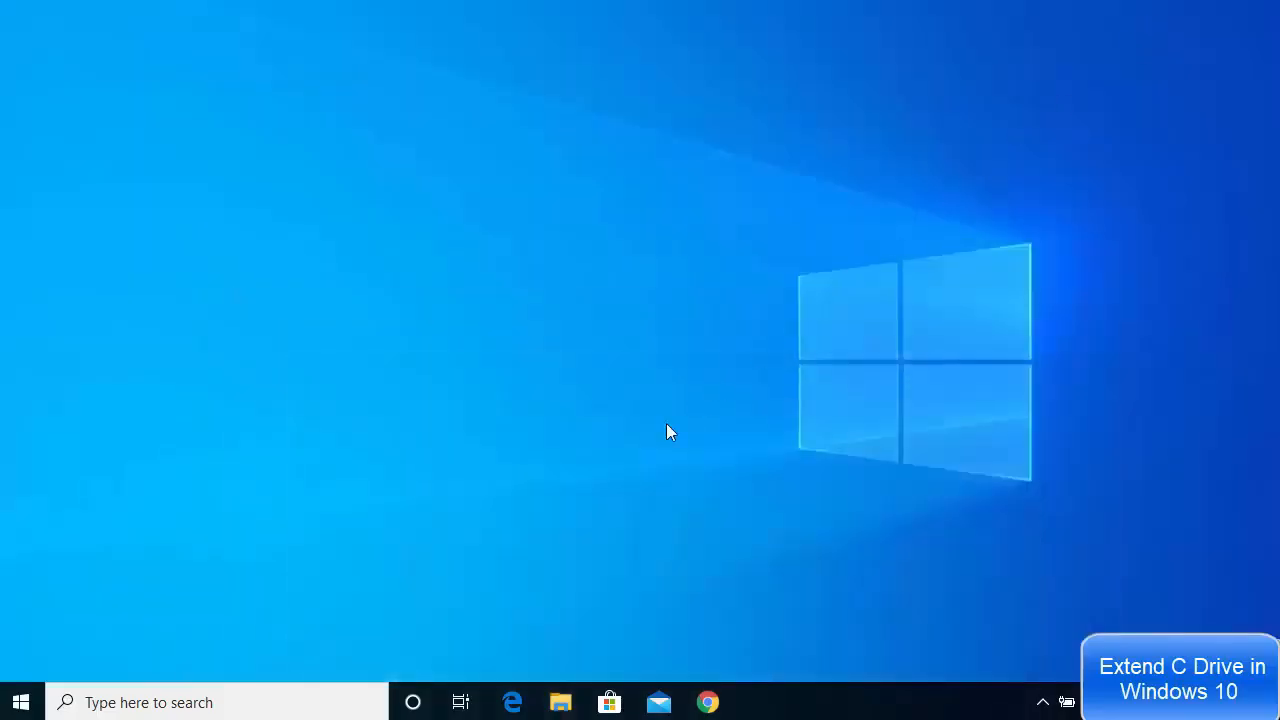
{"action": "left_click", "coordinate": [166, 700]}
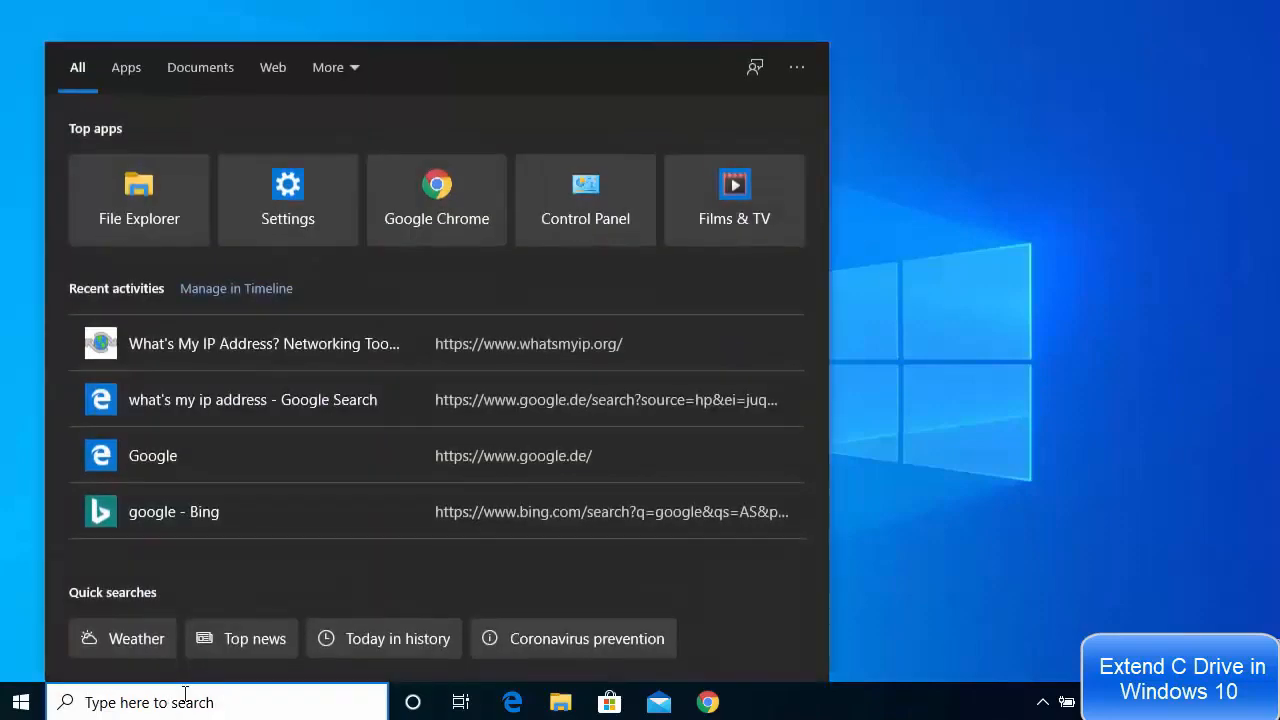
{"action": "type", "text": "disk"}
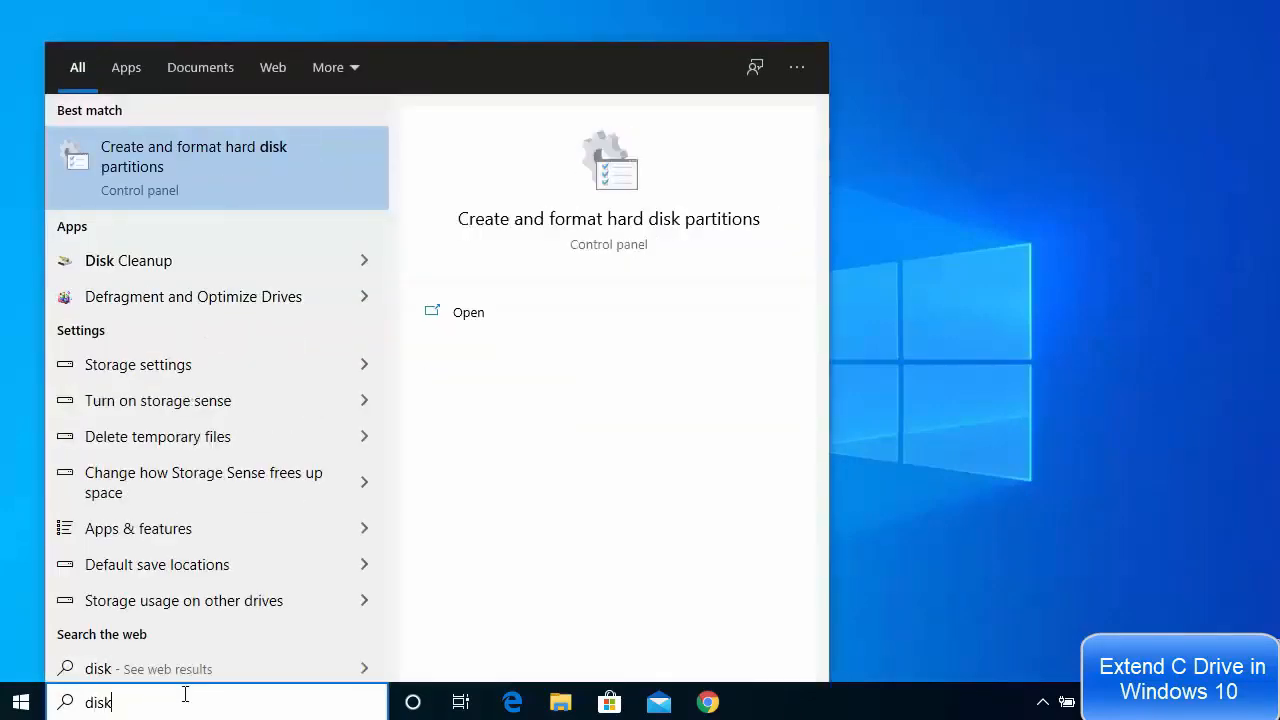
{"action": "type", "text": " mange"}
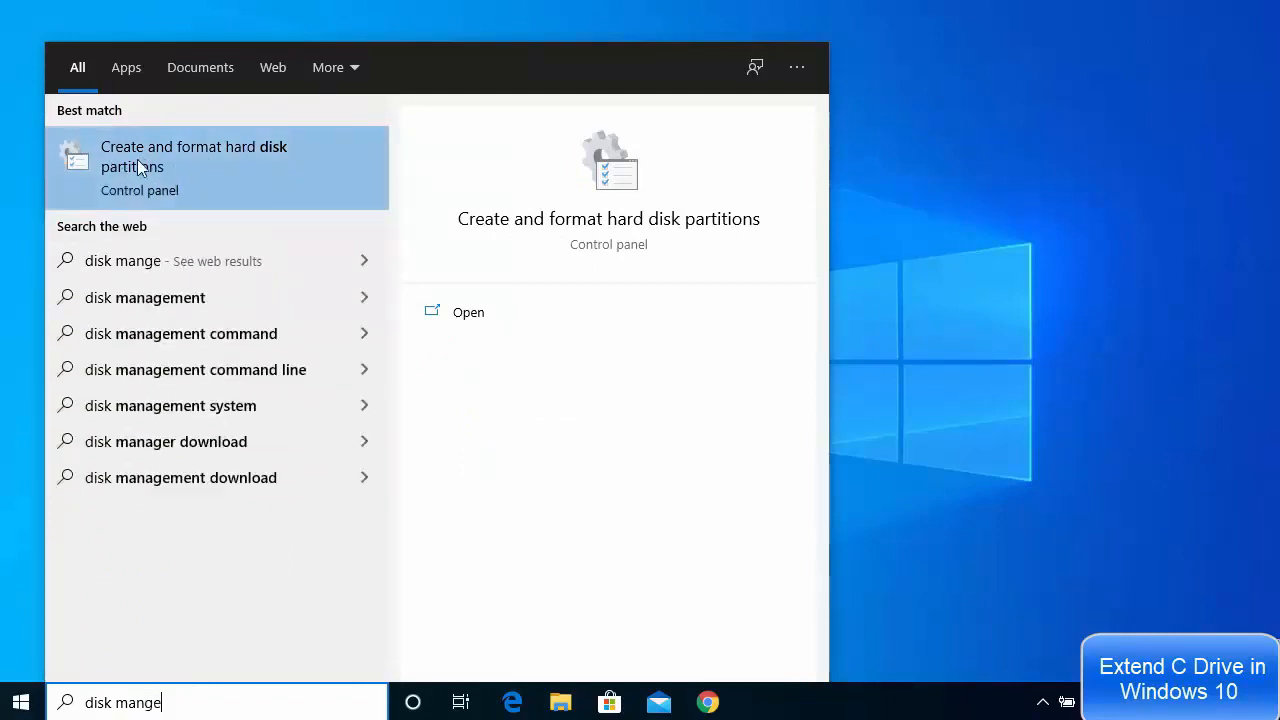
{"action": "left_click", "coordinate": [198, 152]}
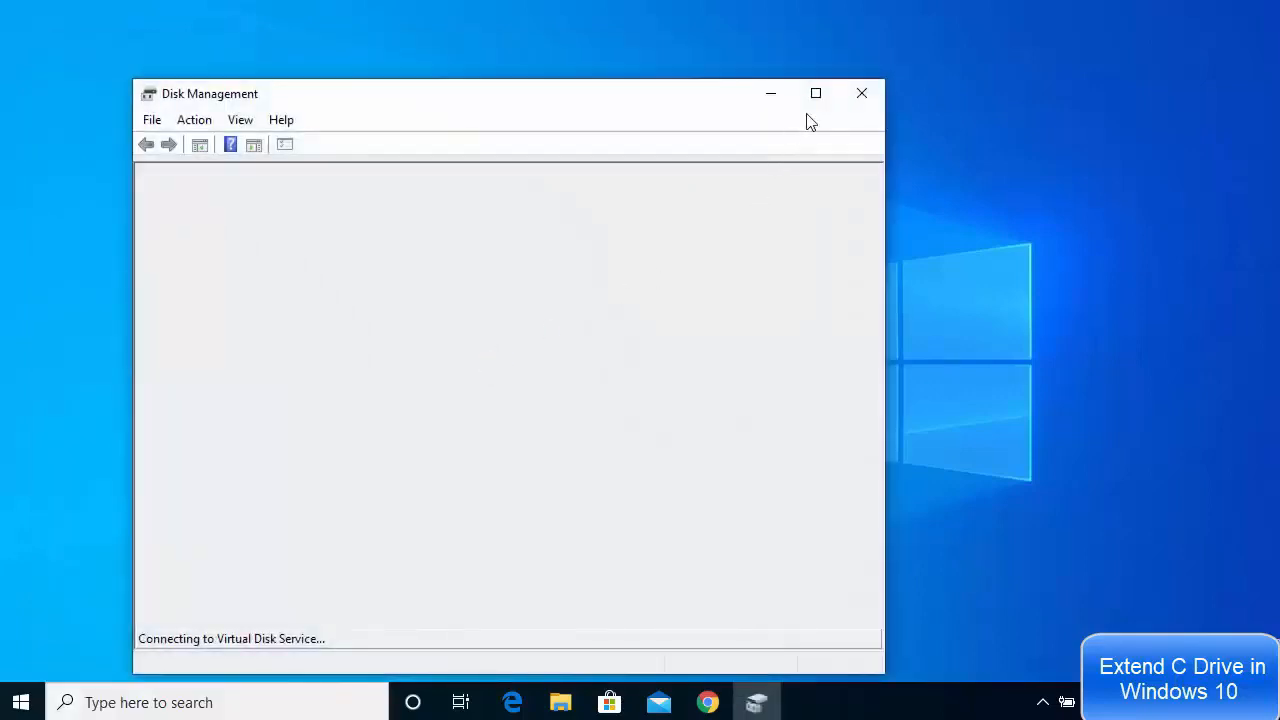
{"action": "left_click", "coordinate": [815, 93]}
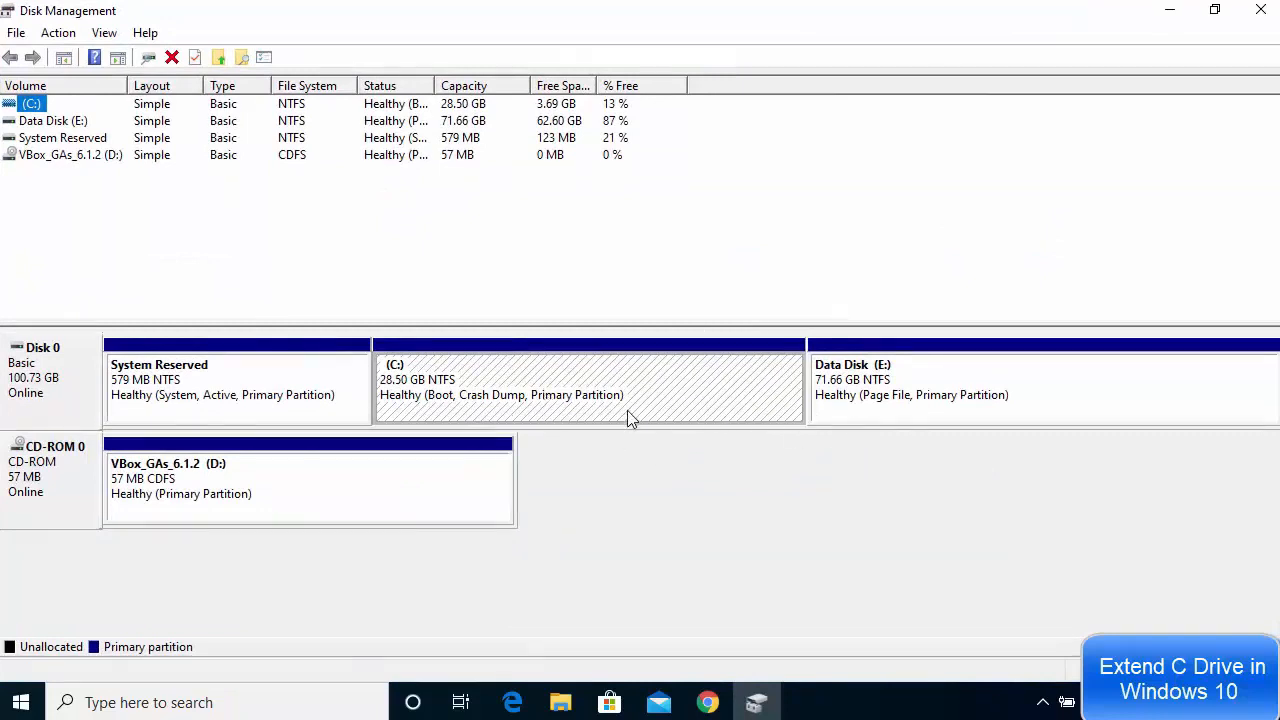
Compare the (C:) and Data Disk (E:) partitions in Disk Management with the drives' free space in File Explorer, returning to Disk Management
{"action": "left_click", "coordinate": [652, 487]}
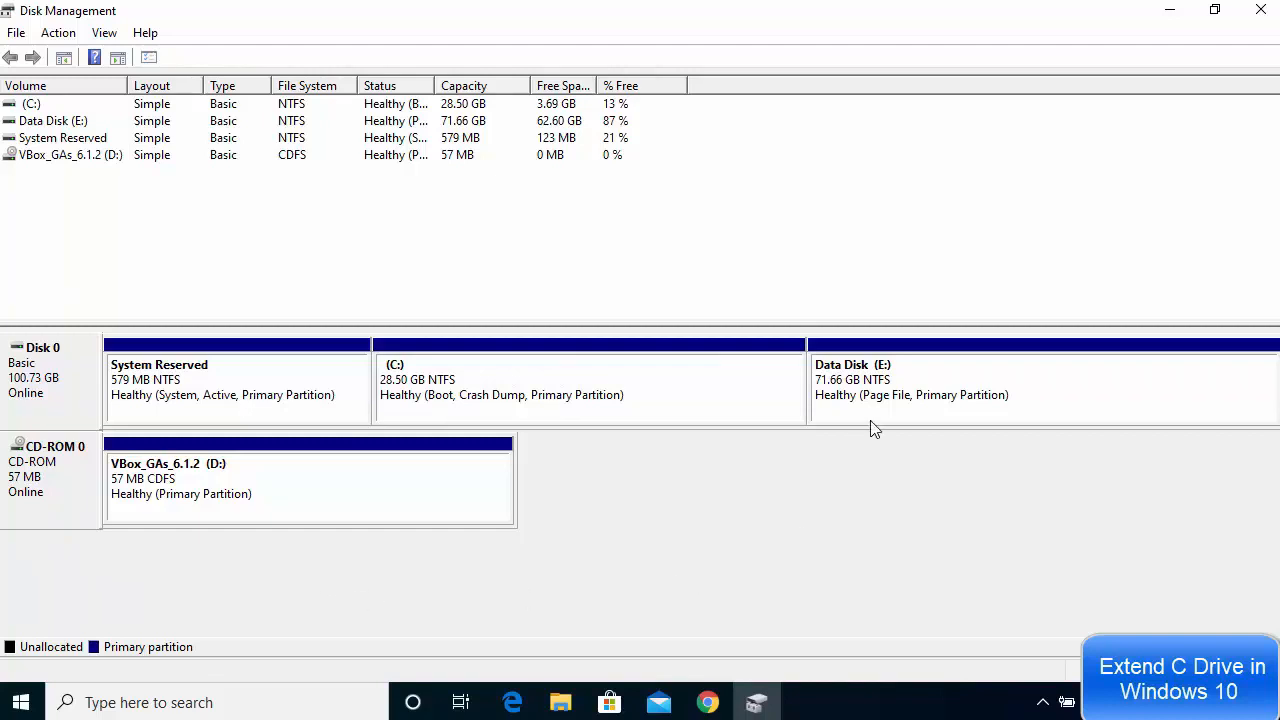
{"action": "left_click", "coordinate": [630, 386]}
{"action": "left_click", "coordinate": [945, 392]}
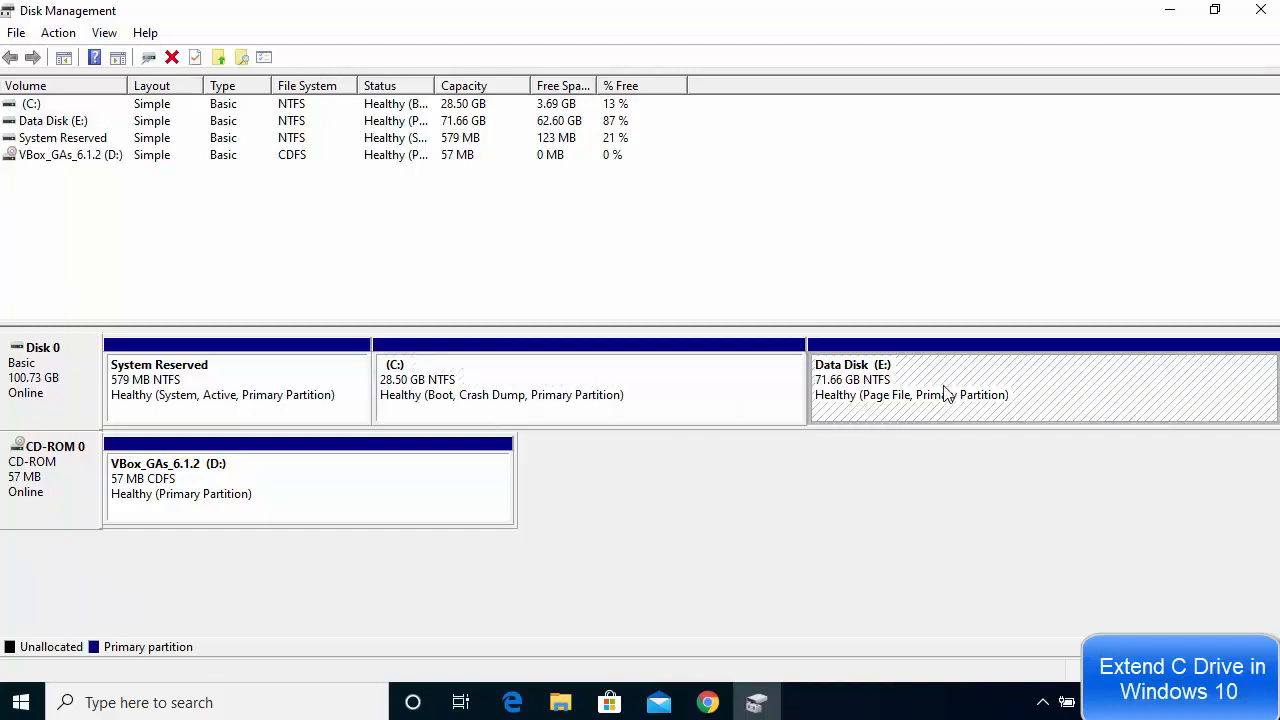
{"action": "left_click", "coordinate": [562, 702]}
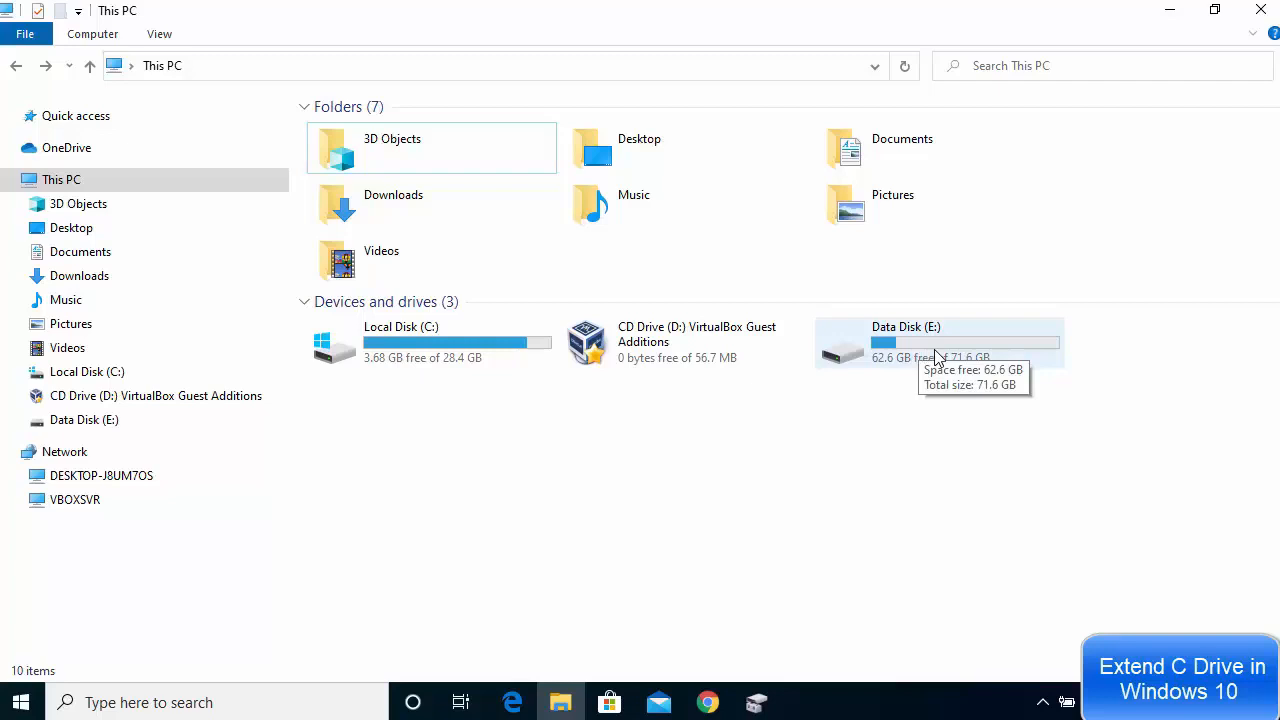
{"action": "left_click", "coordinate": [756, 702]}
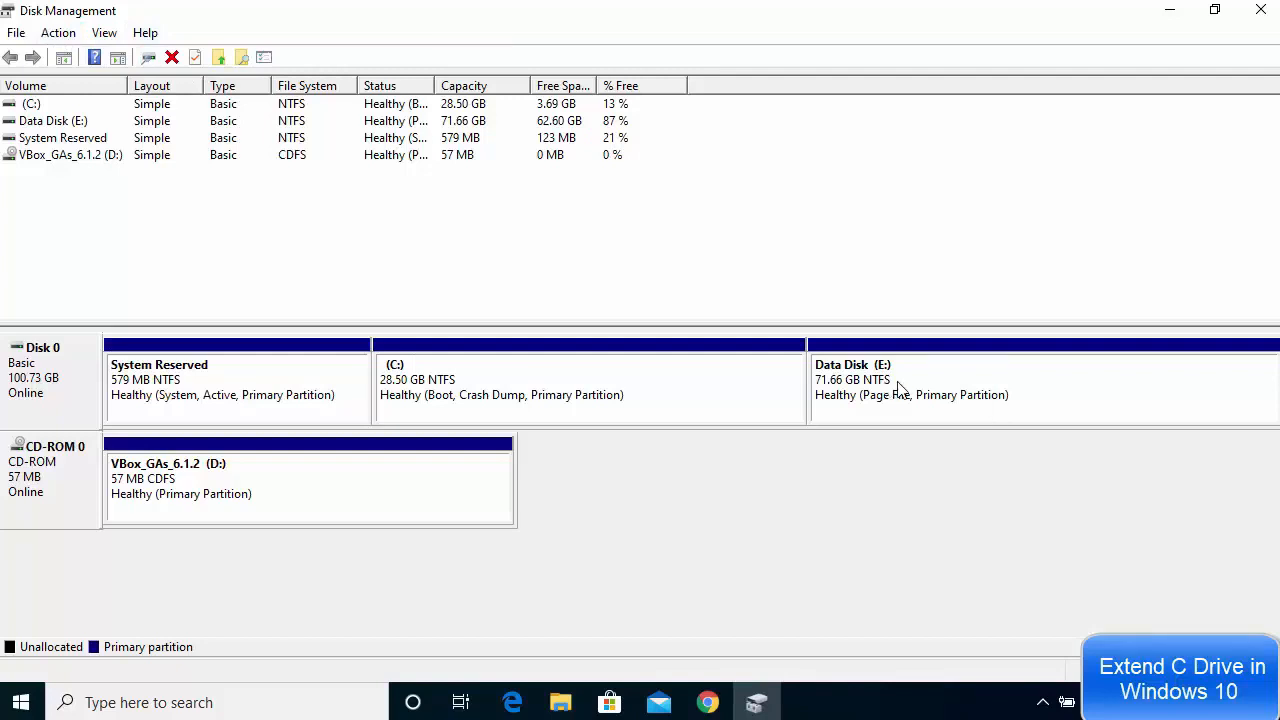
Open the Shrink Volume dialog for the Data Disk (E:) partition
{"action": "right_click", "coordinate": [958, 404]}
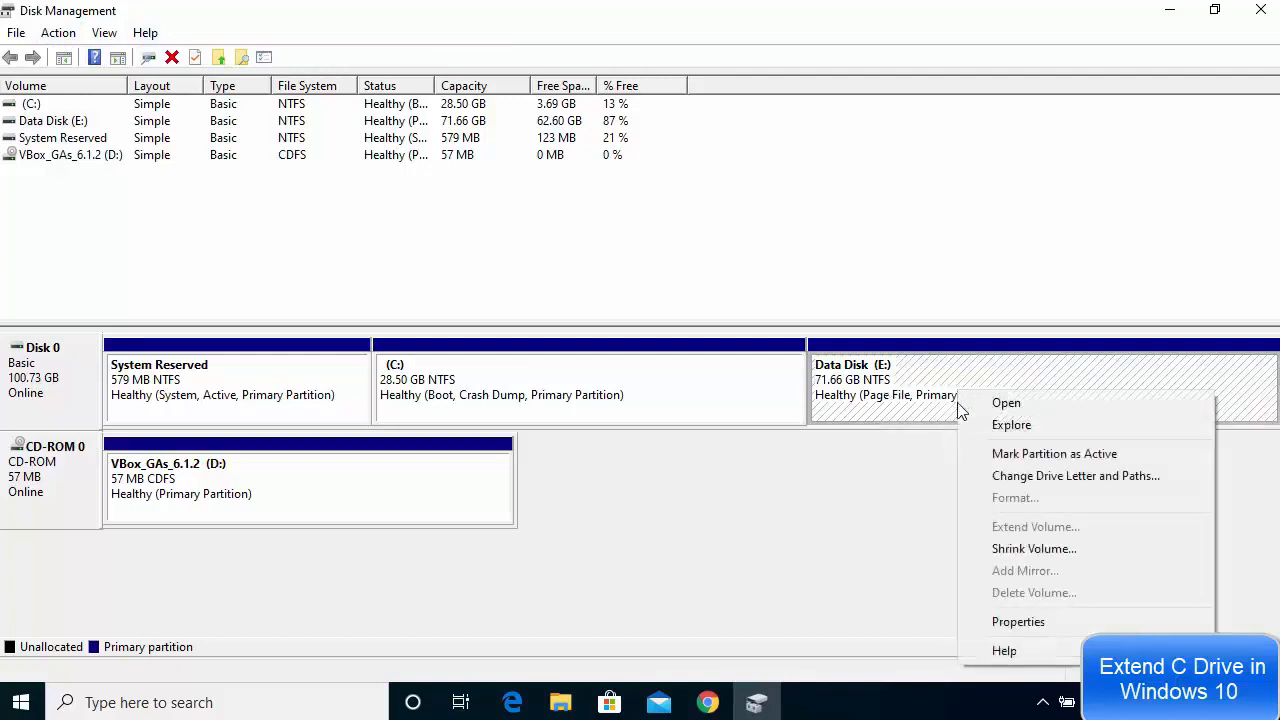
{"action": "left_click", "coordinate": [1031, 550]}
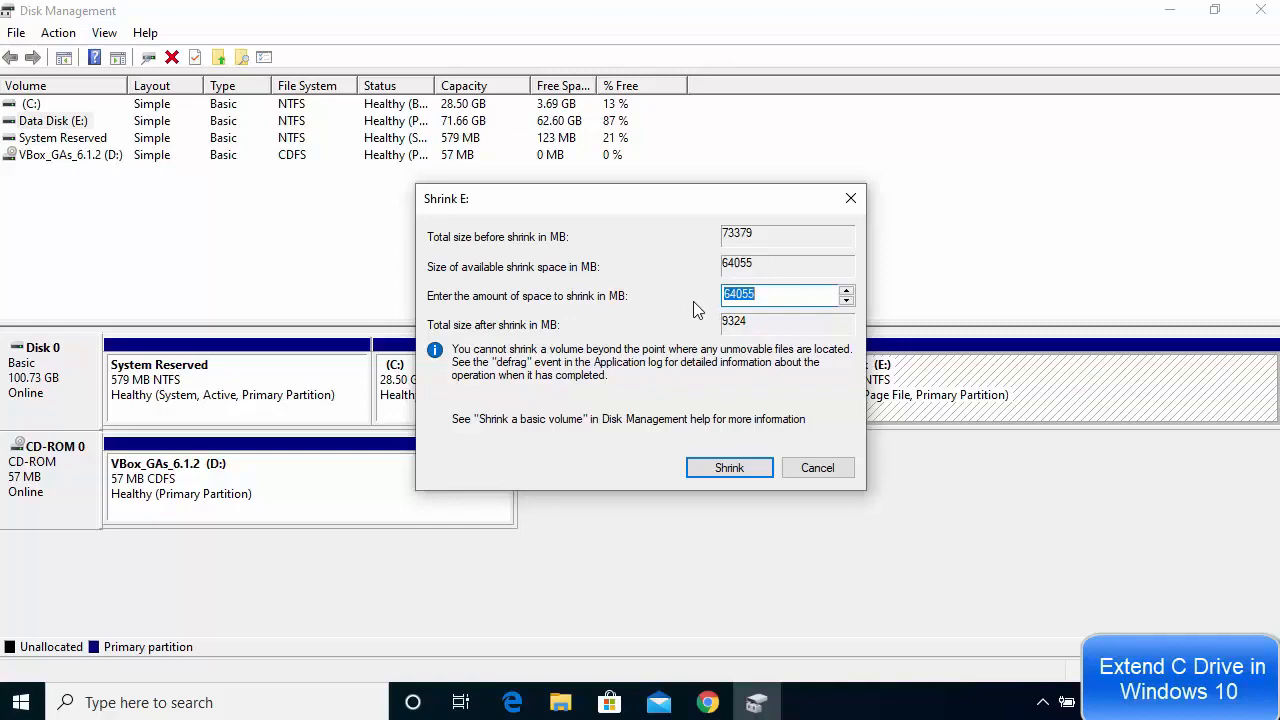
Find and open Calculator and multiply 1024 by 20 to convert 20 GB to megabytes
{"action": "left_click", "coordinate": [210, 700]}
{"action": "type", "text": "c"}
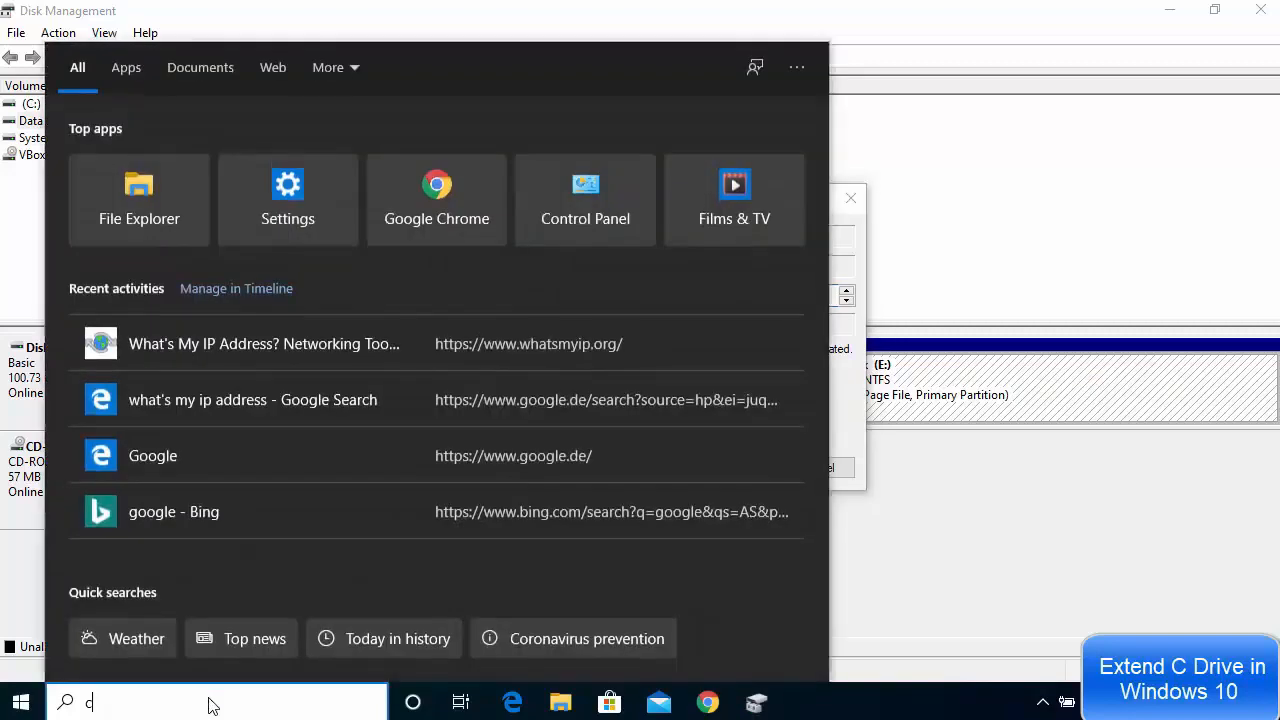
{"action": "type", "text": "al"}
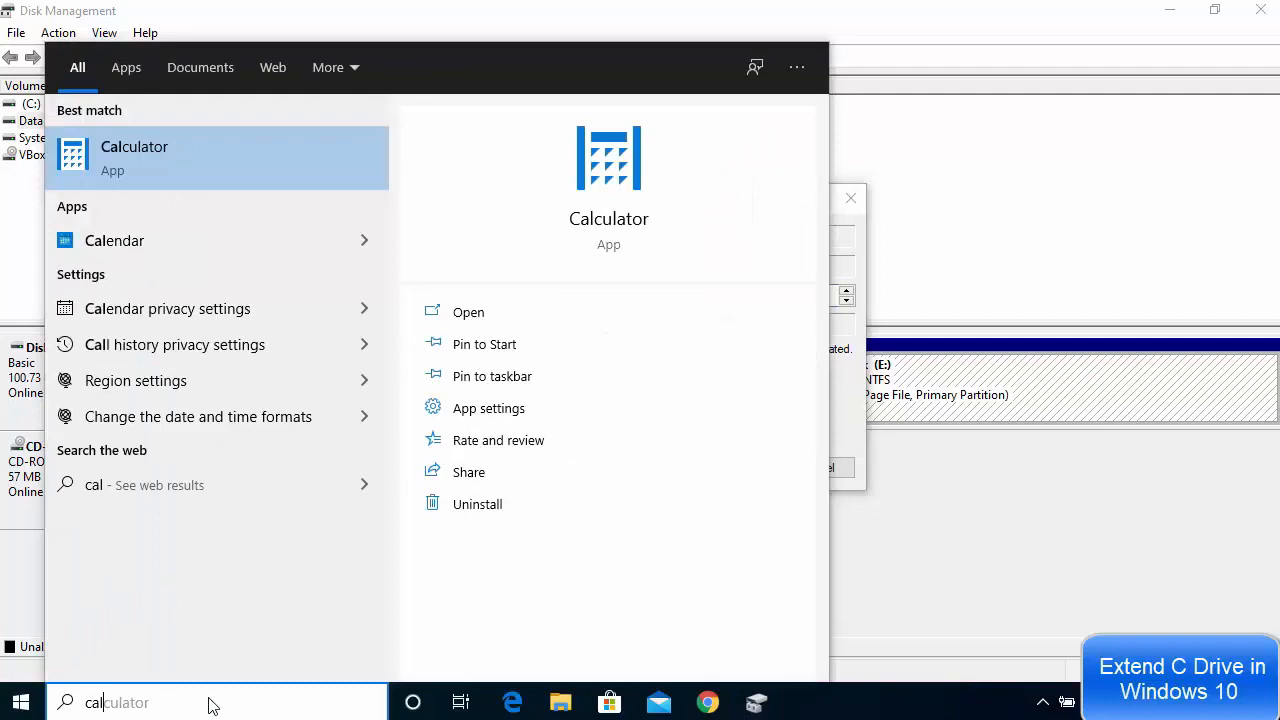
{"action": "left_click", "coordinate": [239, 145]}
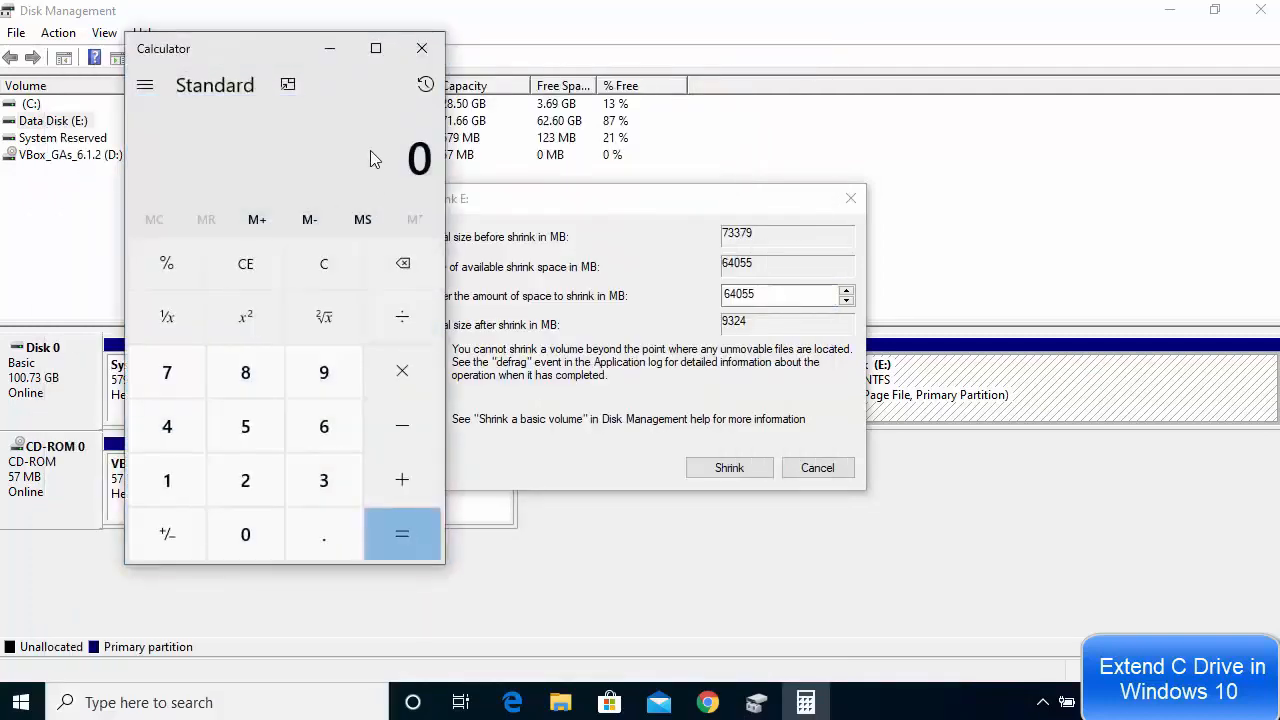
{"action": "type", "text": "1024"}
{"action": "key", "text": "asterisk"}
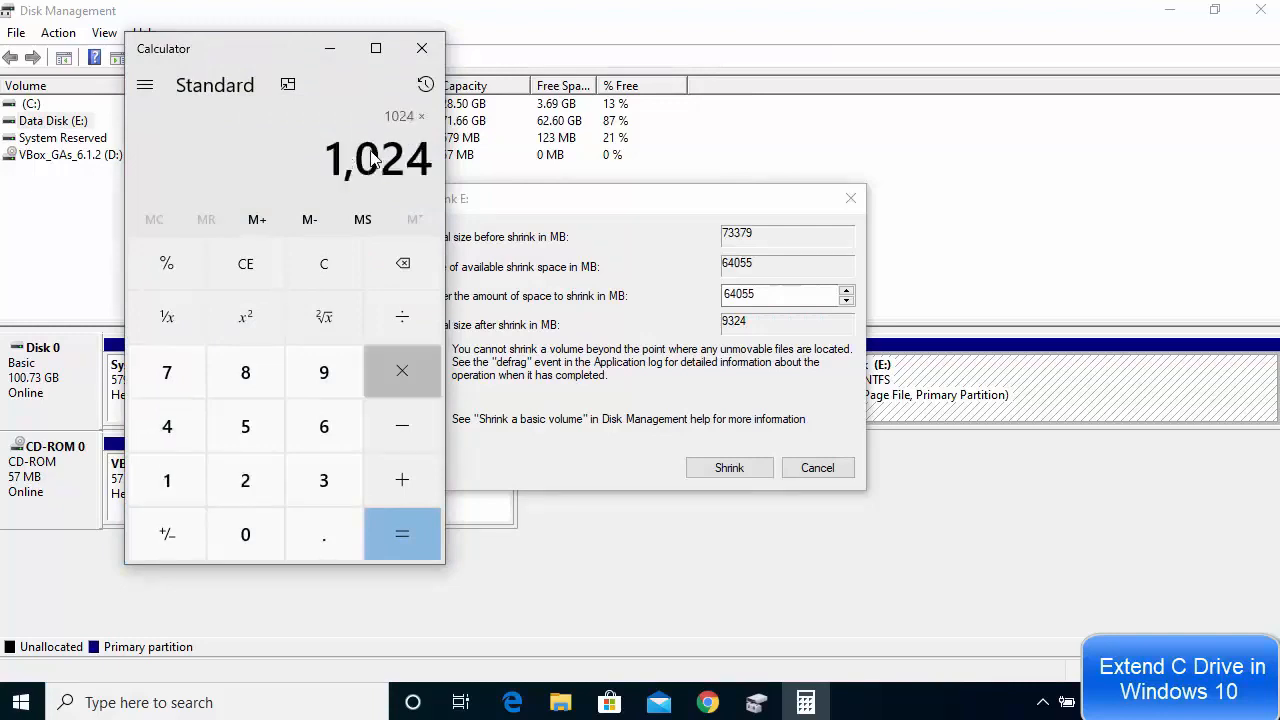
{"action": "type", "text": "20"}
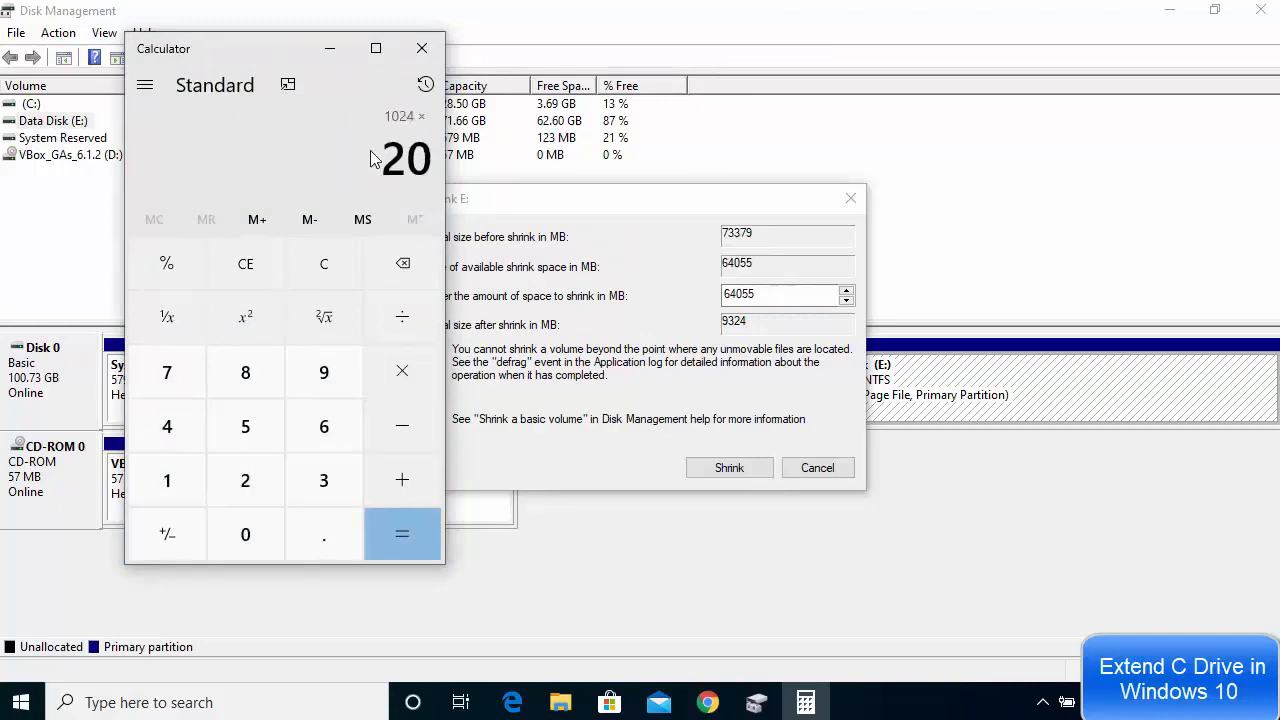
{"action": "key", "text": "Return"}
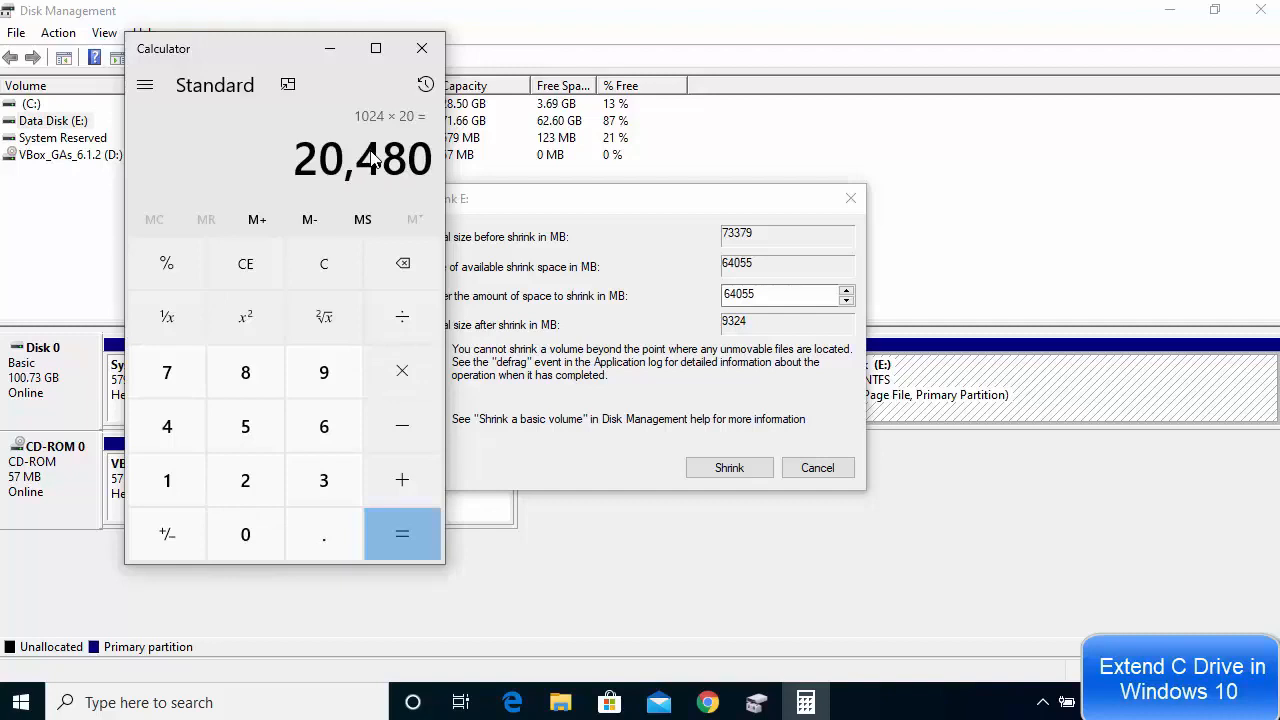
Set the amount of space to shrink on E: to 20480 MB and carry out the shrink
{"action": "left_click", "coordinate": [748, 294]}
{"action": "left_click", "coordinate": [748, 292]}
{"action": "double_click", "coordinate": [748, 292]}
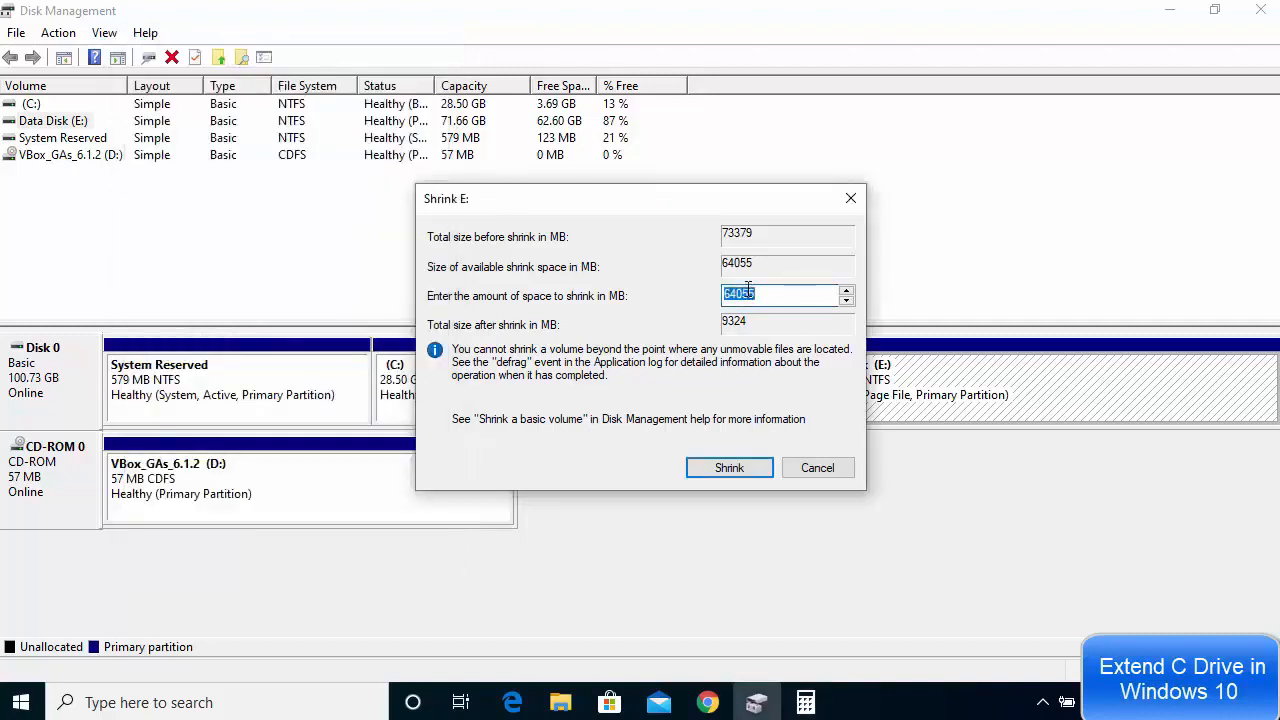
{"action": "type", "text": "20480"}
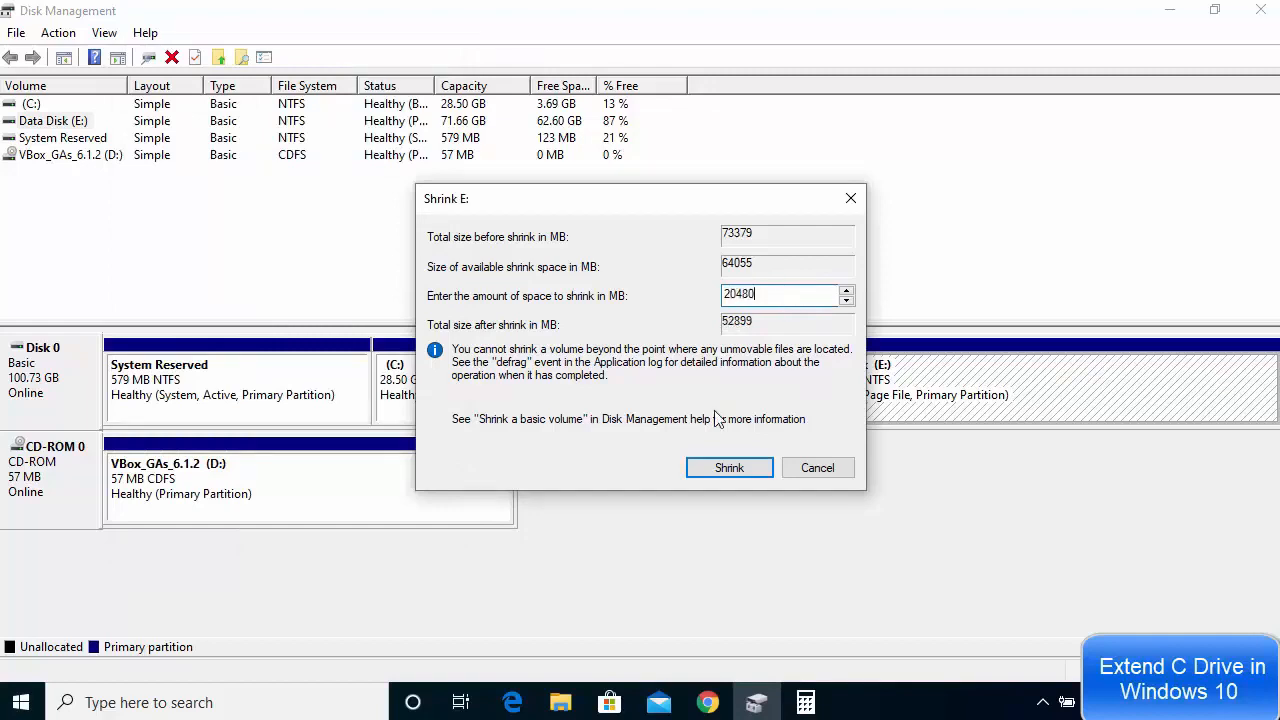
{"action": "left_click", "coordinate": [720, 467]}
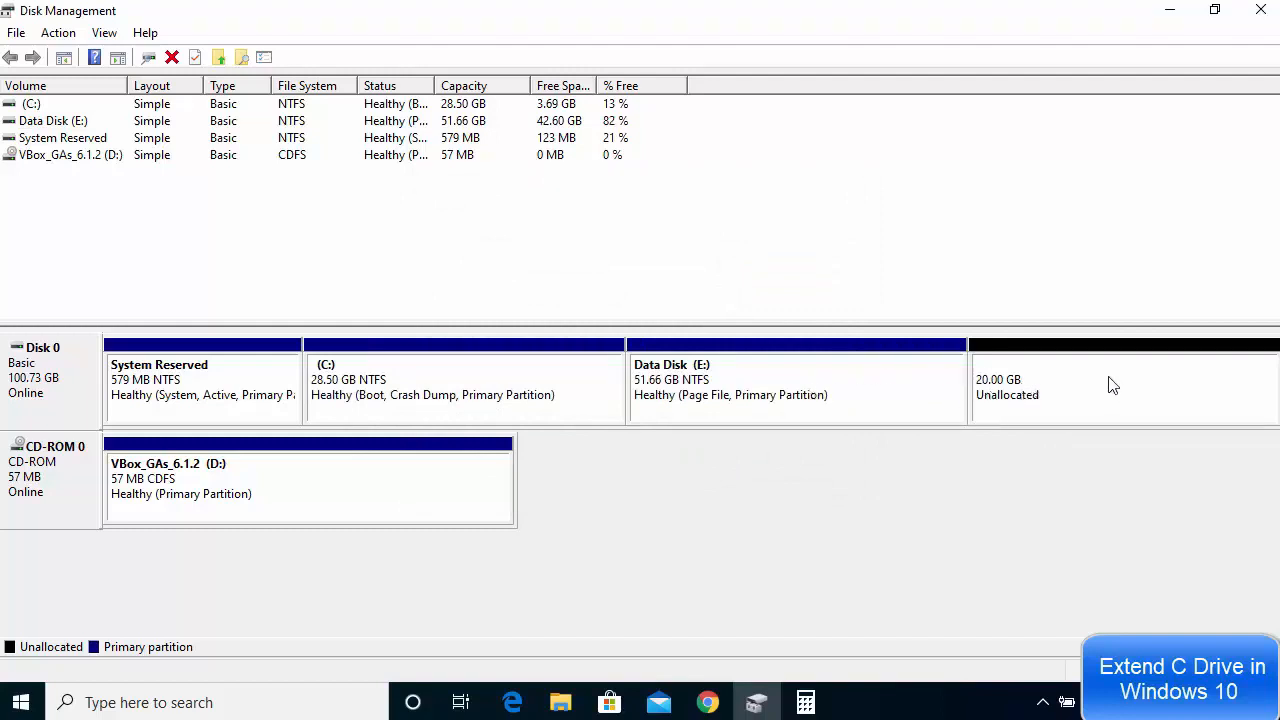
Start a new simple volume on the unallocated space of Disk 0, accepting the volume size of 20480 MB
{"action": "left_click", "coordinate": [1052, 400]}
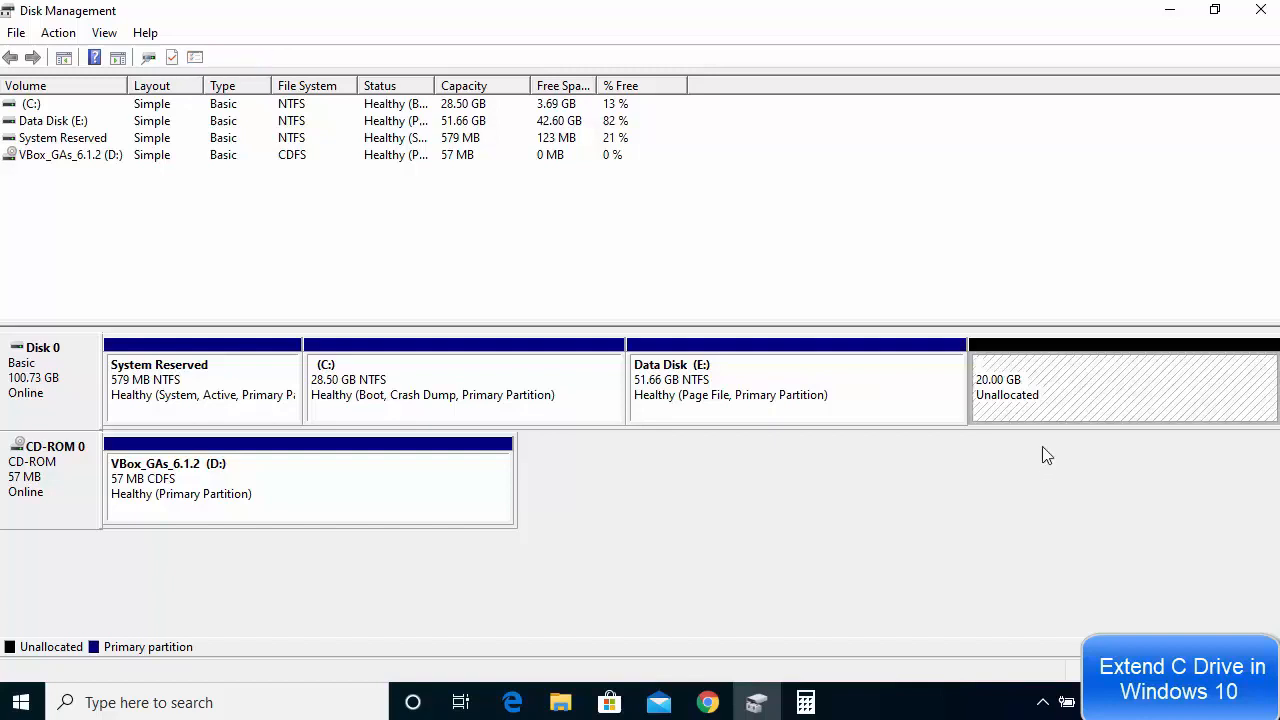
{"action": "right_click", "coordinate": [1066, 387]}
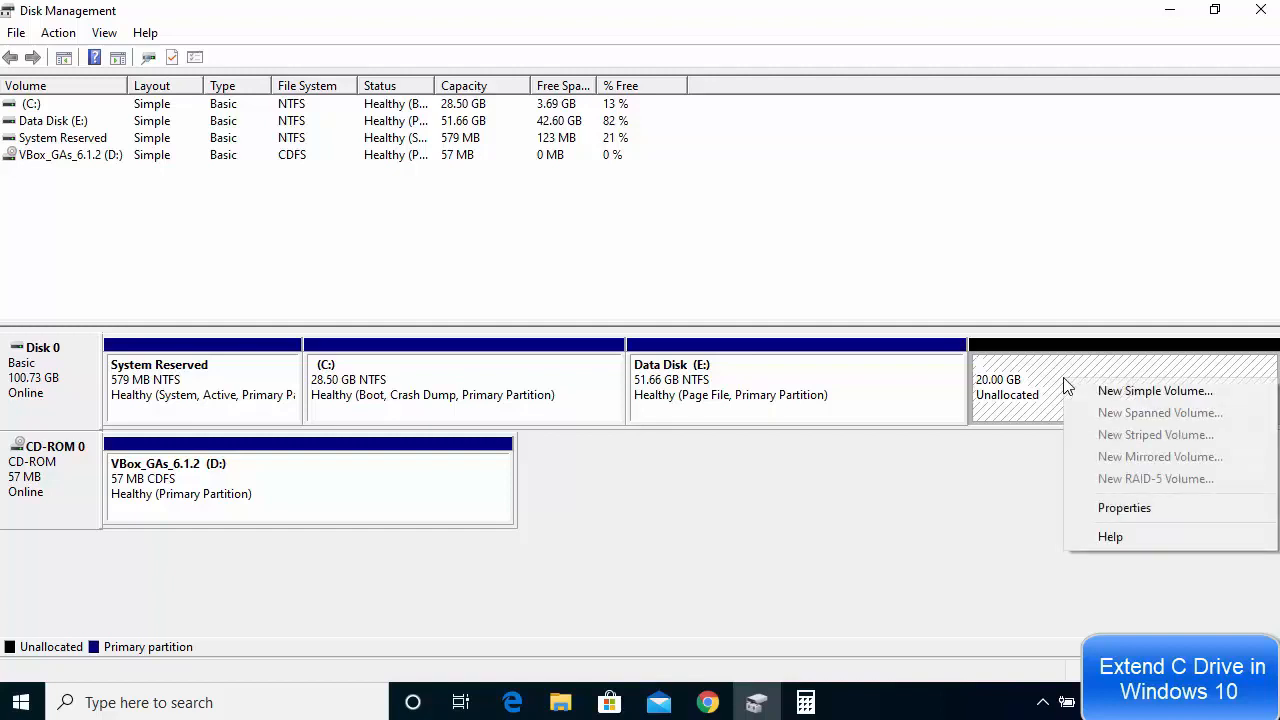
{"action": "left_click", "coordinate": [1118, 398]}
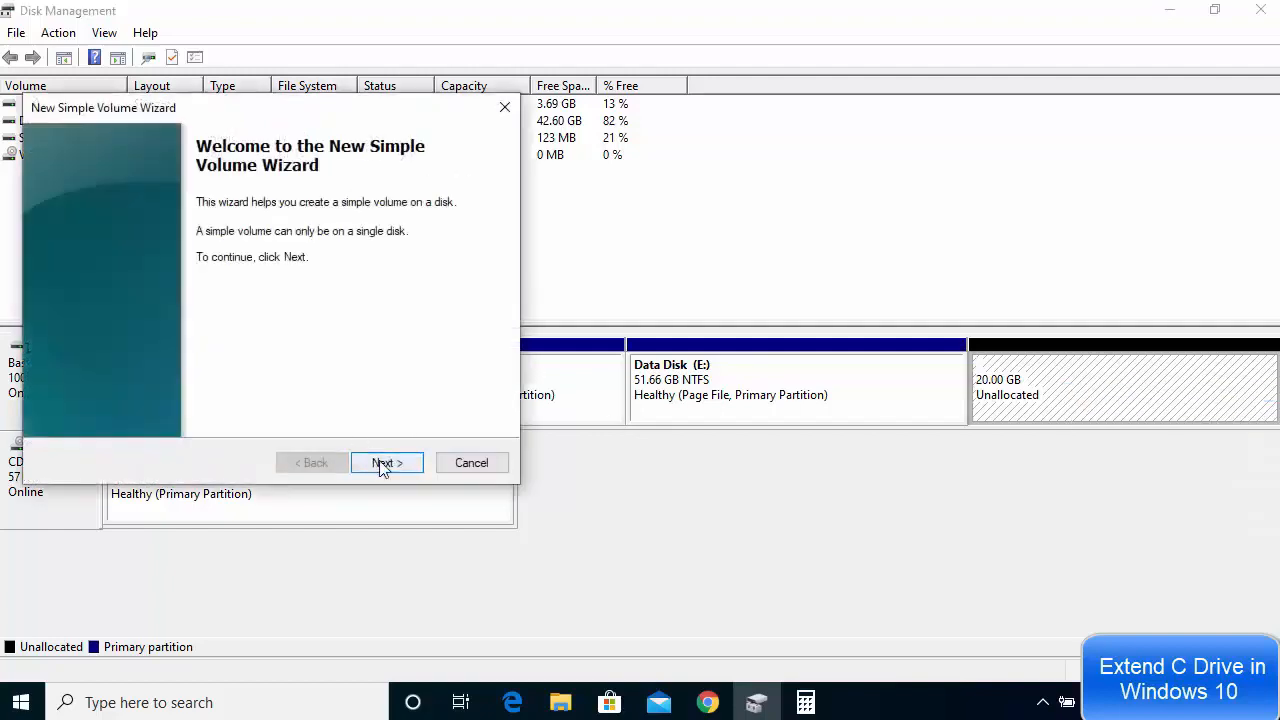
{"action": "left_click", "coordinate": [383, 464]}
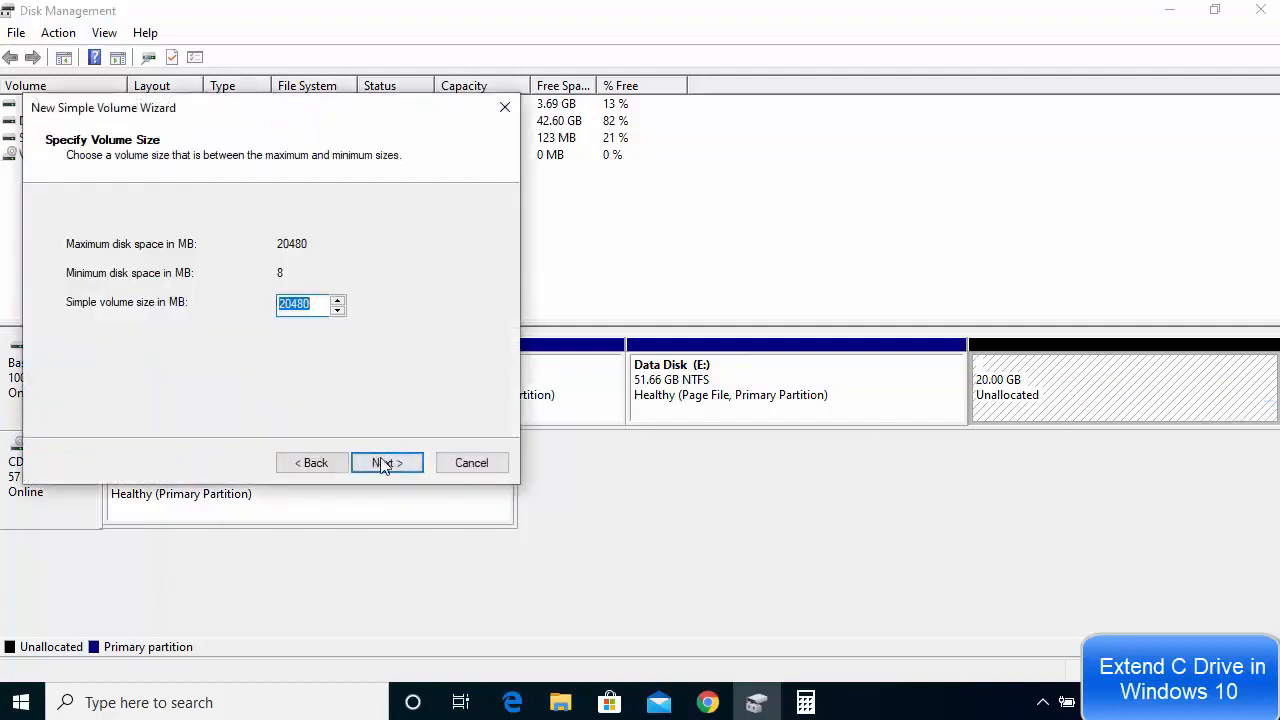
{"action": "left_click", "coordinate": [386, 466]}
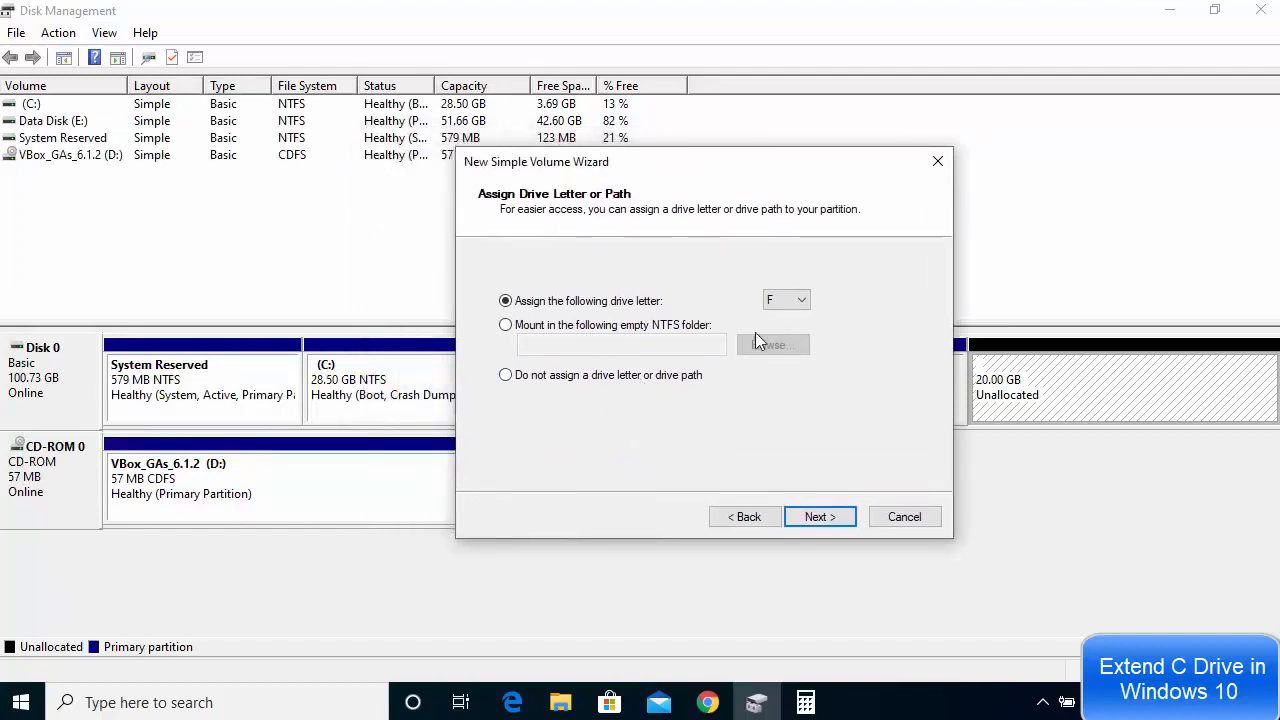
Keep drive letter F, accept a quick NTFS format with default allocation size and label New Volume, and finish creating the volume
{"action": "left_click", "coordinate": [783, 303]}
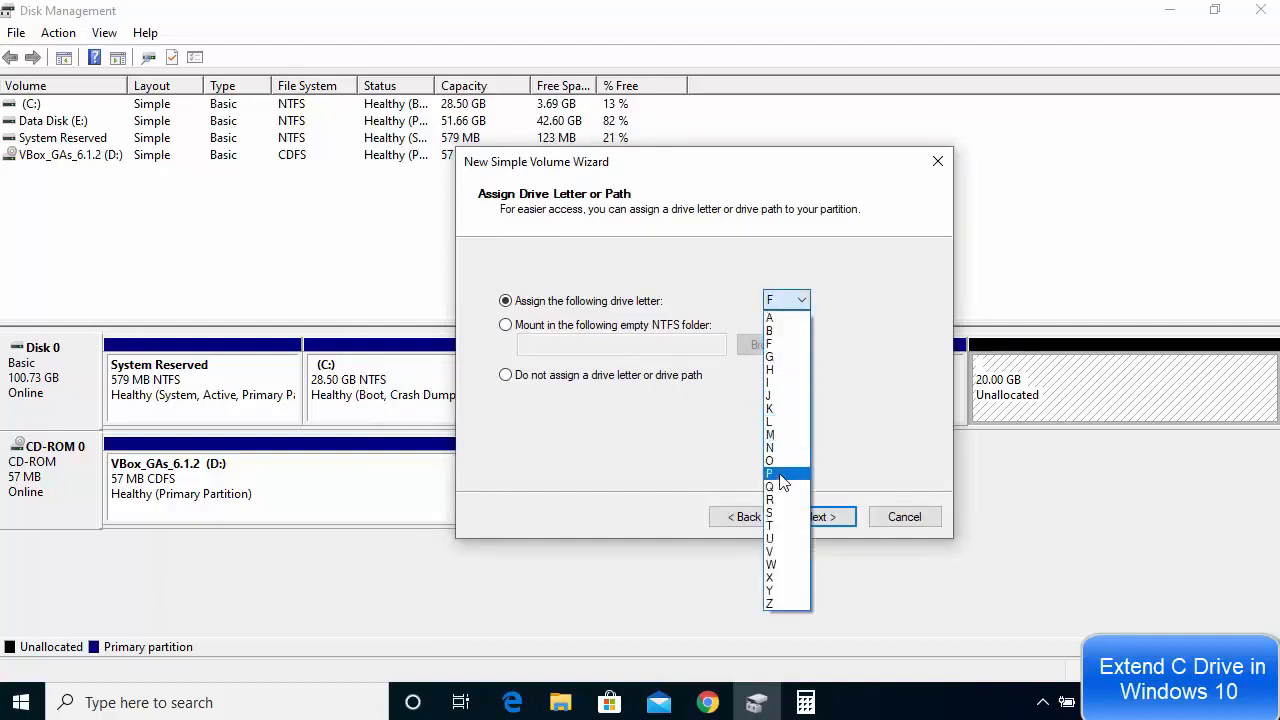
{"action": "left_click", "coordinate": [841, 298]}
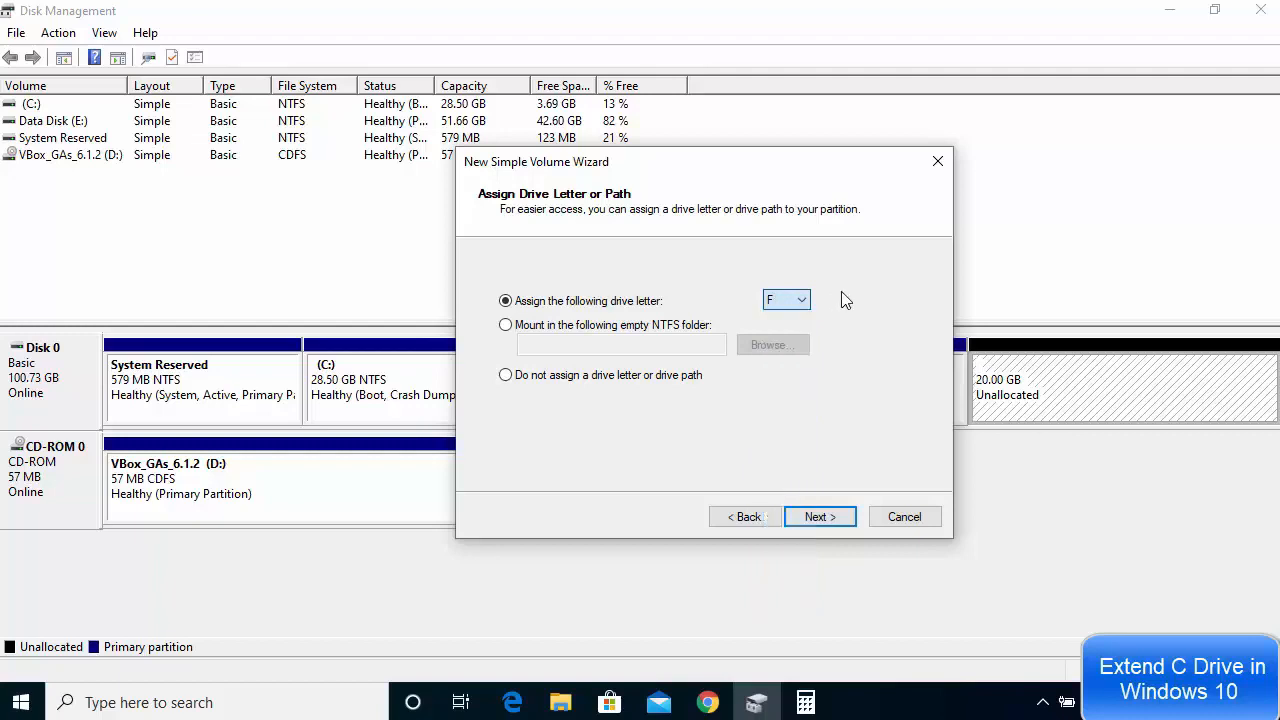
{"action": "left_click", "coordinate": [788, 306]}
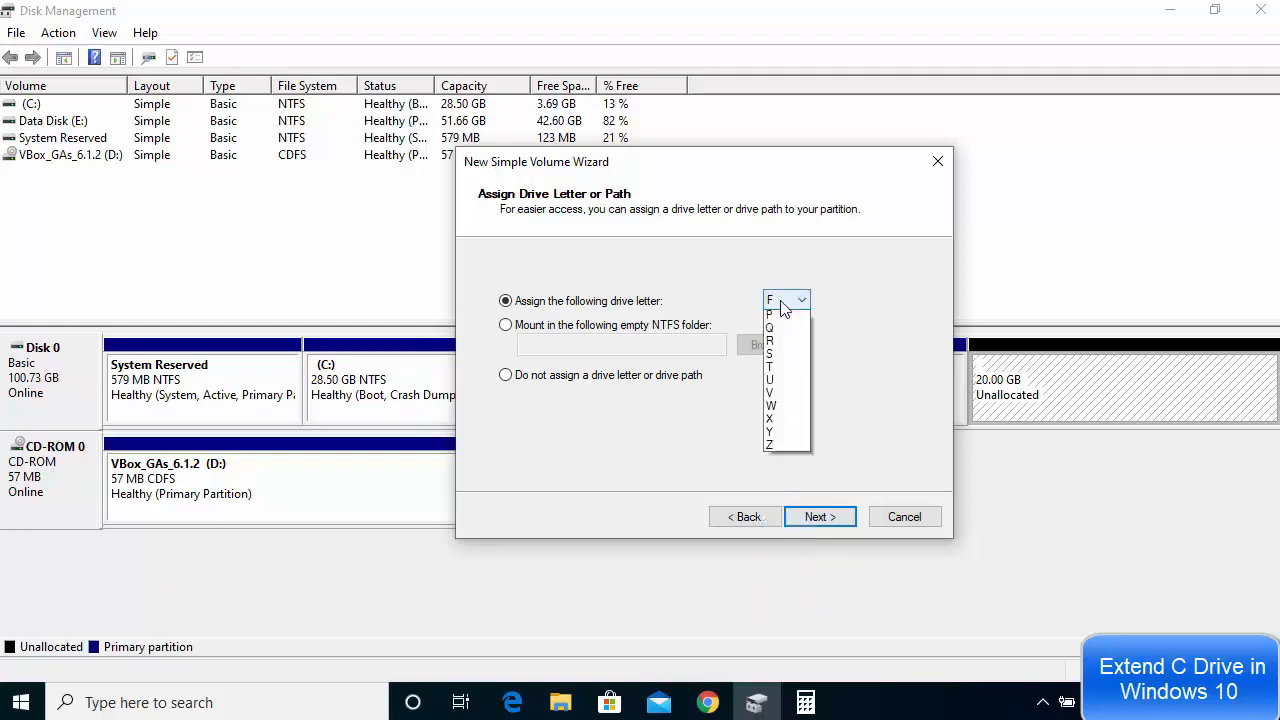
{"action": "left_click", "coordinate": [853, 390]}
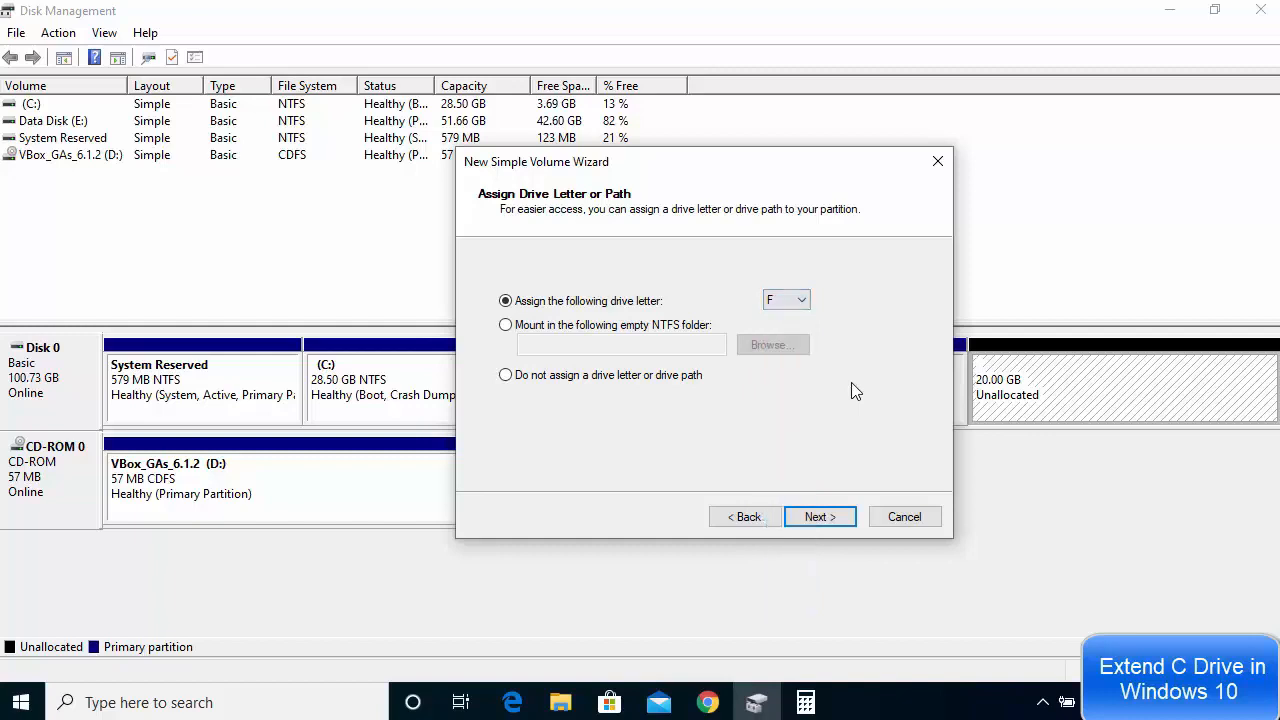
{"action": "left_click", "coordinate": [820, 520]}
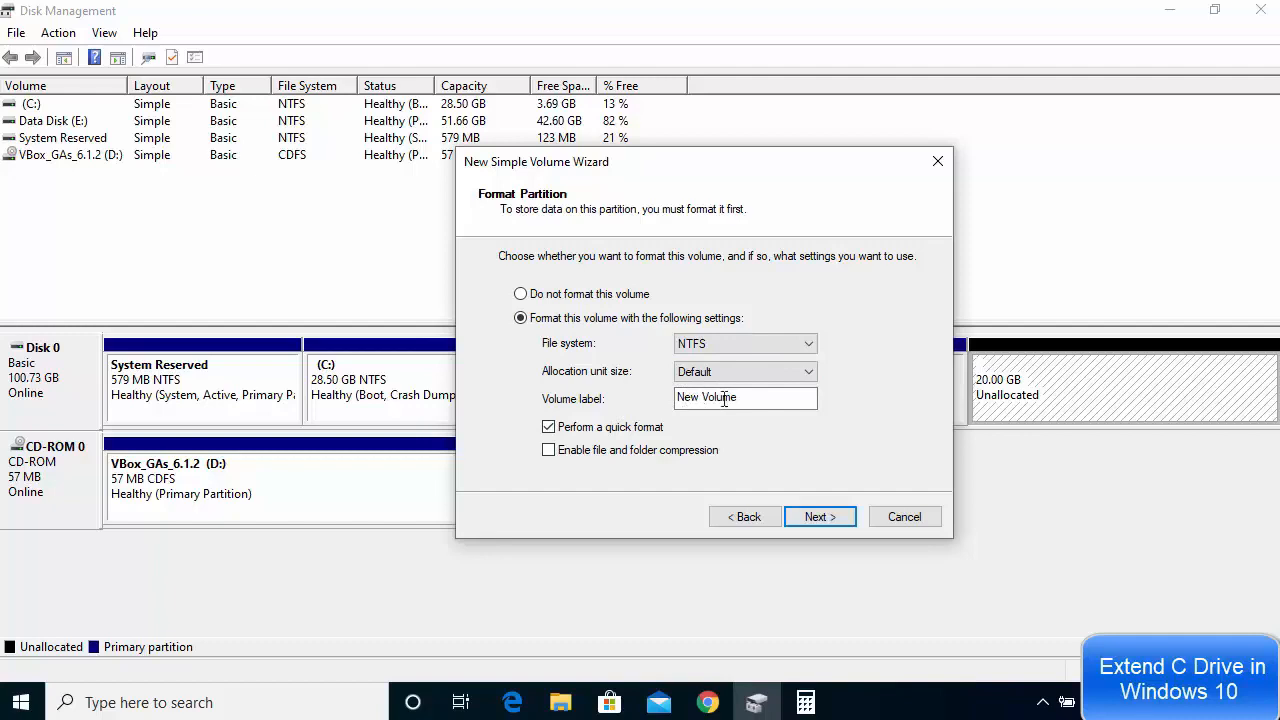
{"action": "left_click", "coordinate": [816, 516]}
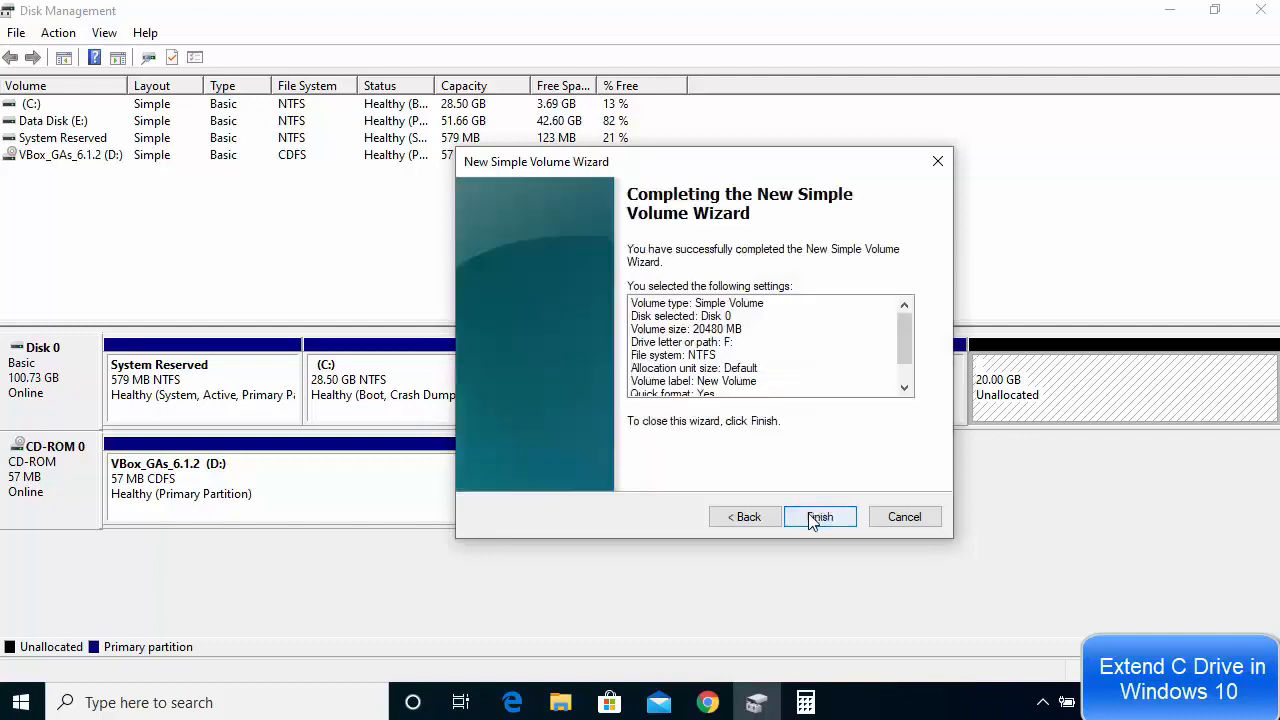
{"action": "left_click", "coordinate": [822, 517]}
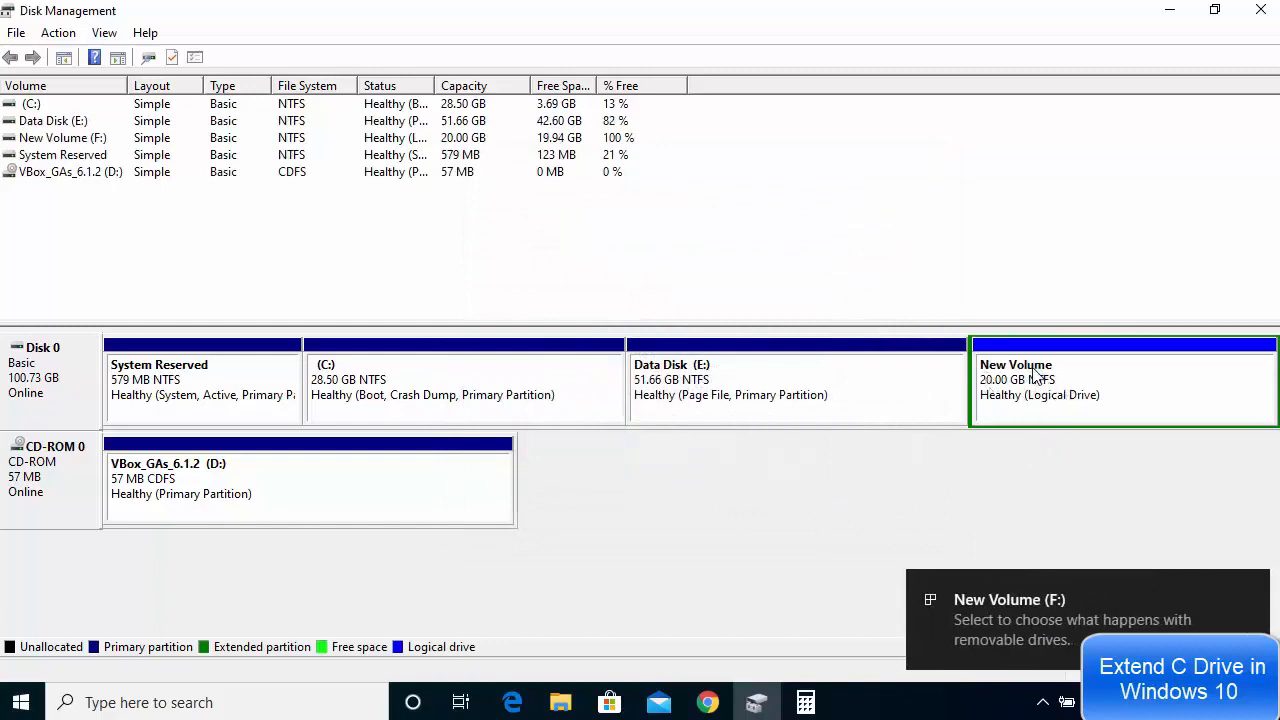
Switch to File Explorer and check the new F: volume among the drives of This PC
{"action": "left_click", "coordinate": [562, 704]}
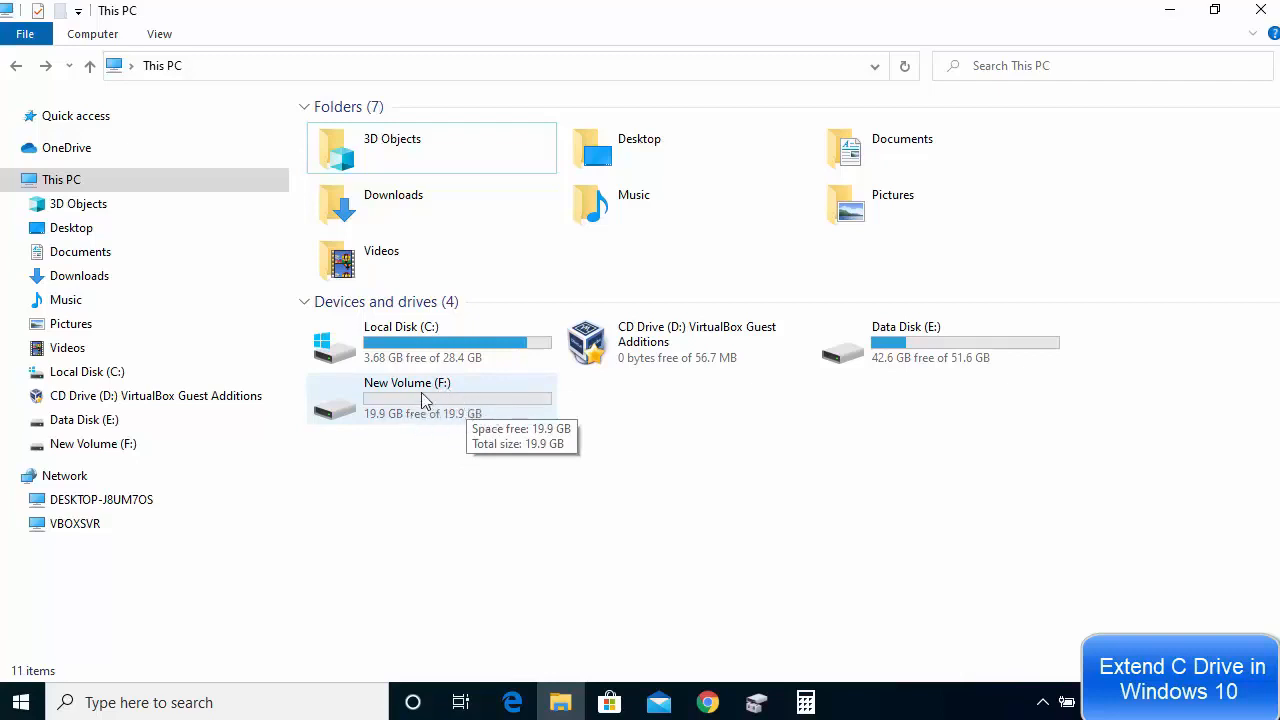
Move the BlueStacks folder from Data Disk (E:) to New Volume (F:)
{"action": "double_click", "coordinate": [903, 357]}
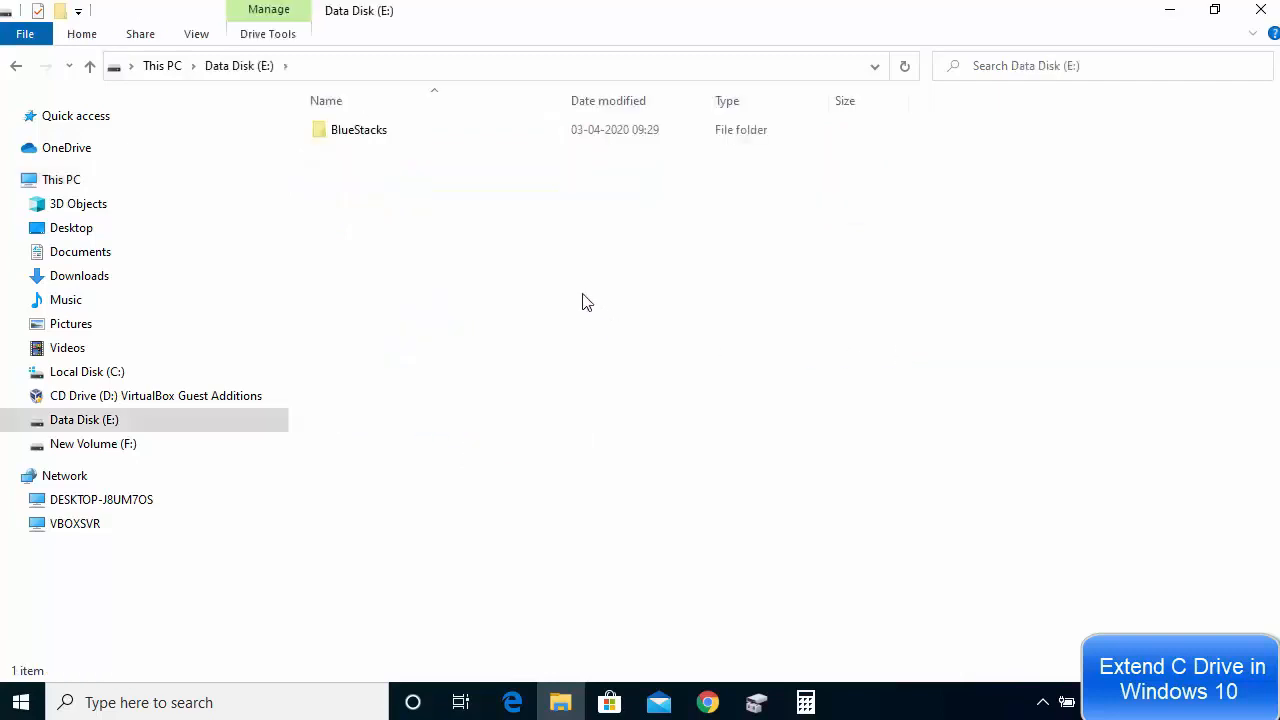
{"action": "key", "text": "ctrl+a"}
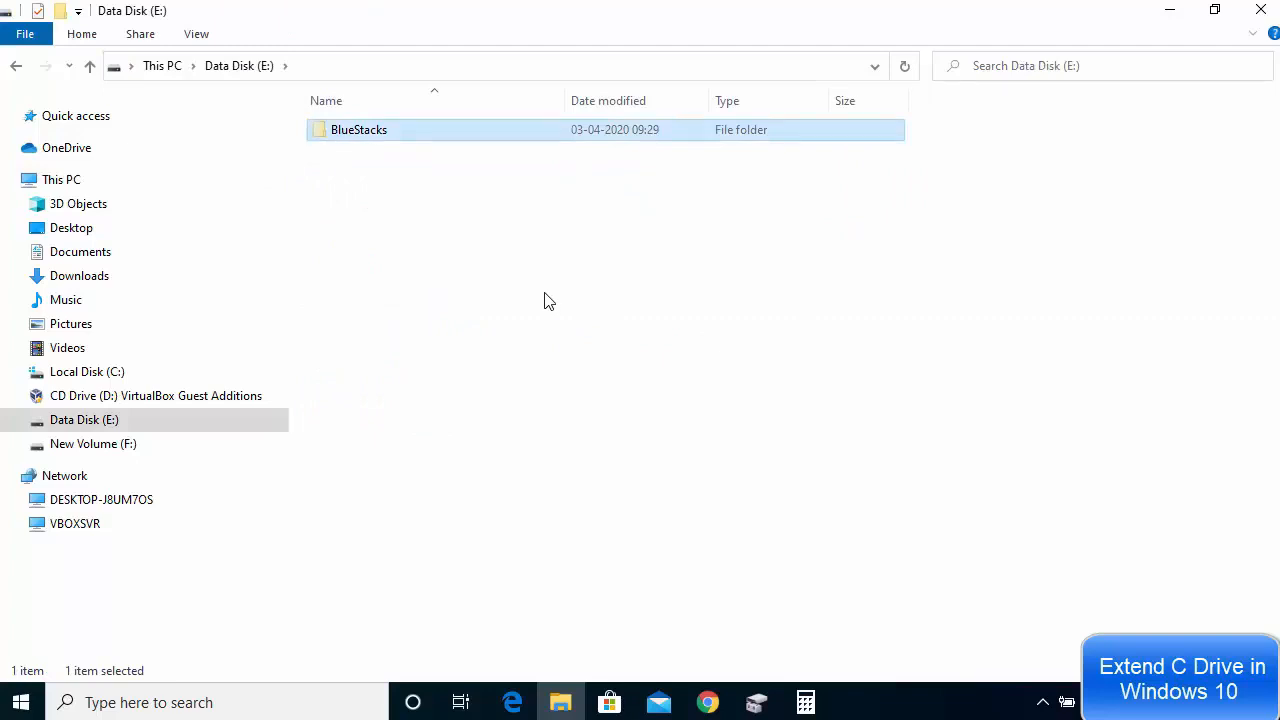
{"action": "left_click", "coordinate": [14, 68]}
{"action": "double_click", "coordinate": [405, 414]}
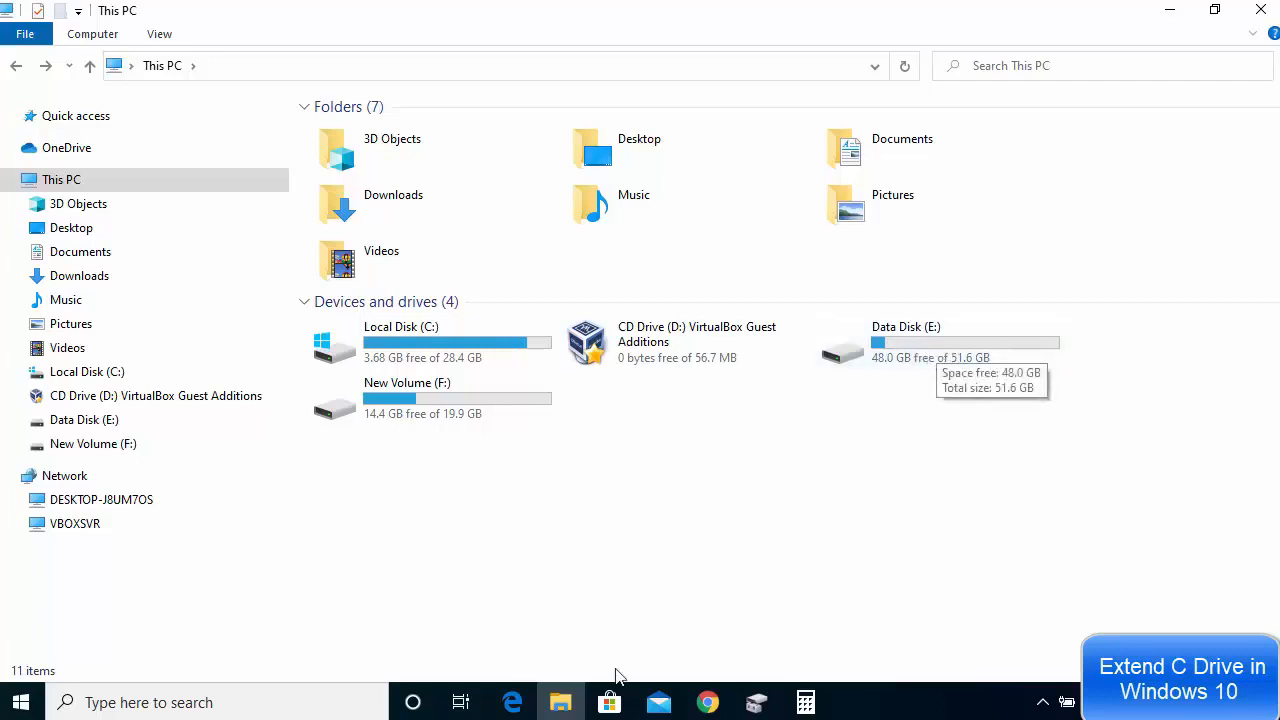
Switch to Disk Management and check whether deleting the Data Disk (E:) volume is available
{"action": "left_click", "coordinate": [762, 704]}
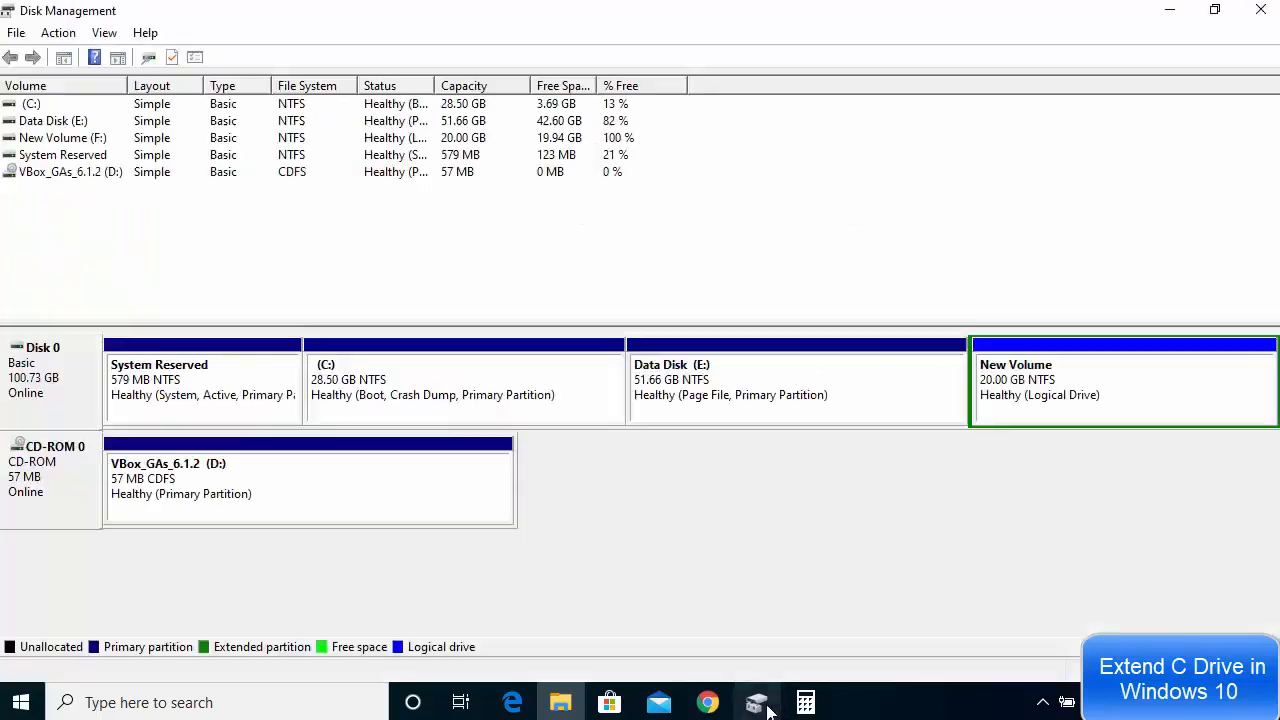
{"action": "left_click", "coordinate": [800, 388]}
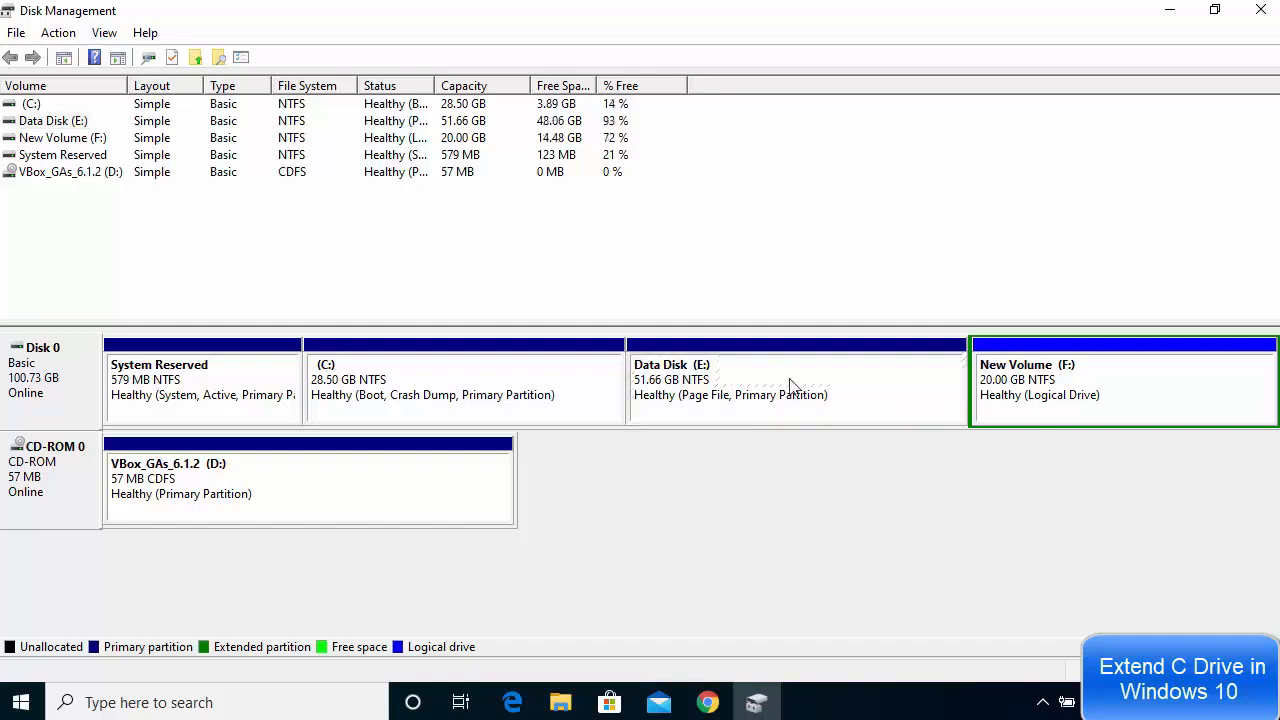
{"action": "right_click", "coordinate": [783, 389]}
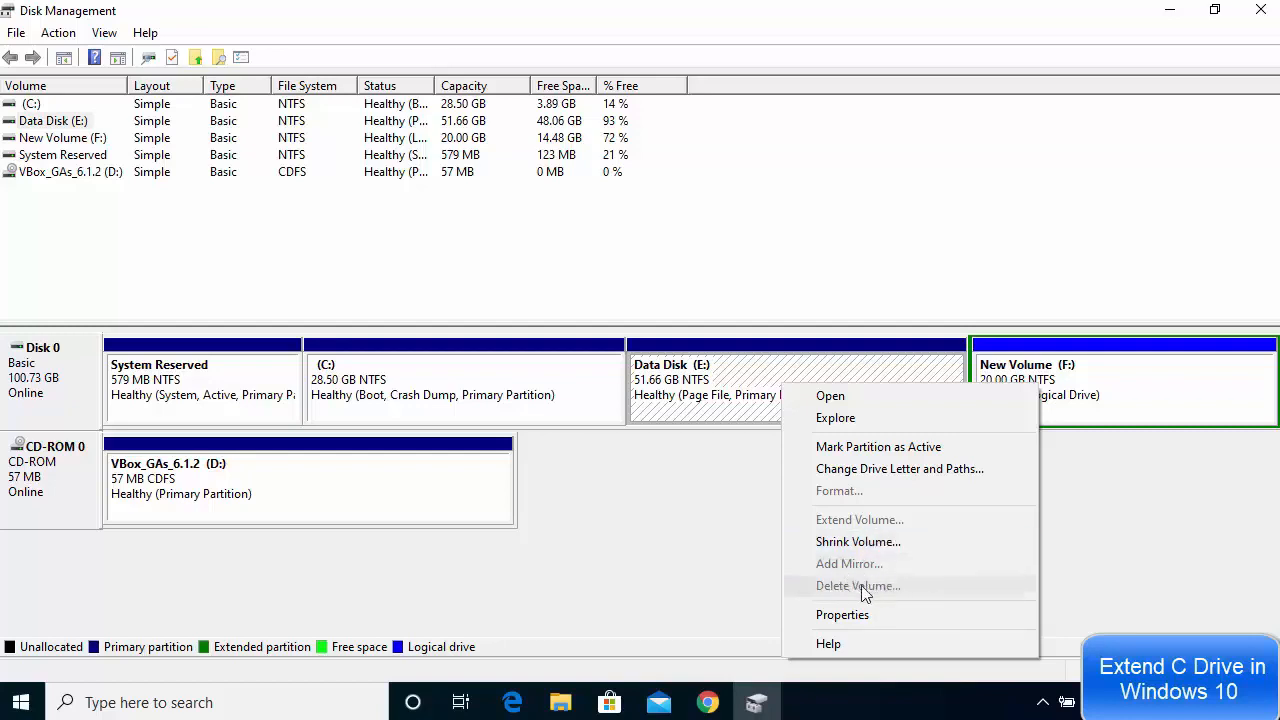
{"action": "key", "text": "Escape"}
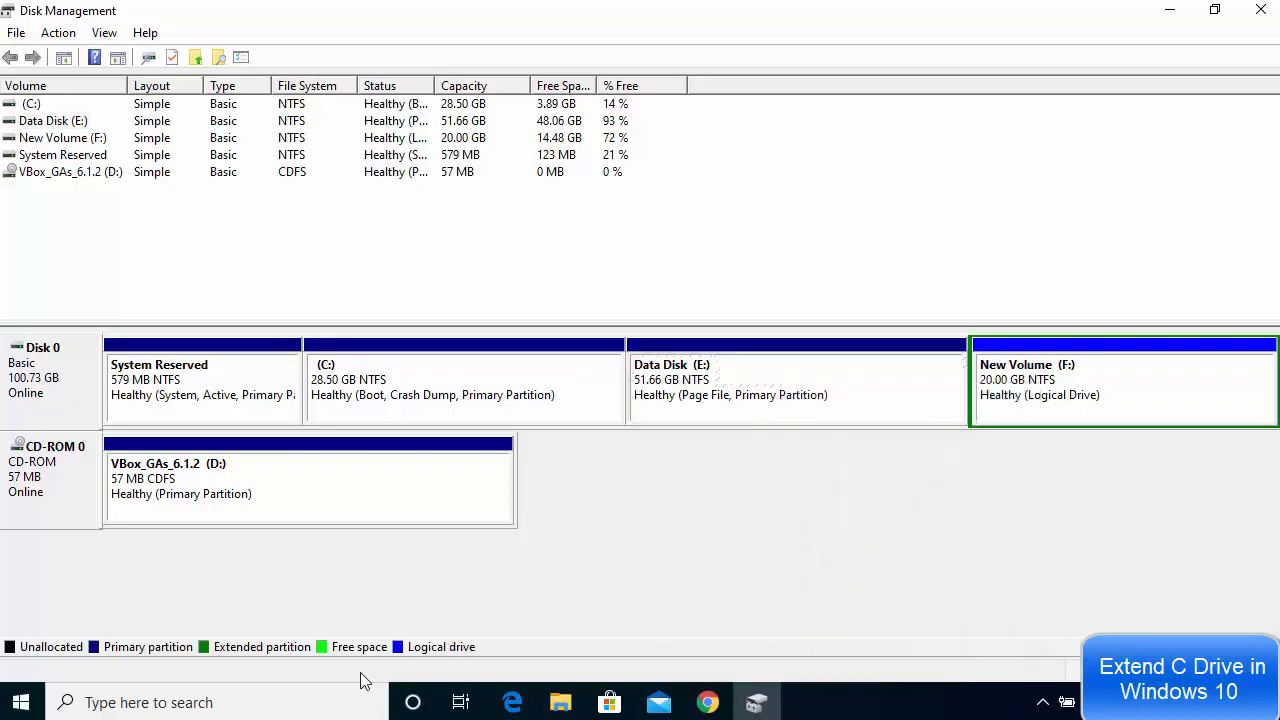
Search Windows for Advanced System Settings and open the Virtual Memory settings from the advanced performance options
{"action": "left_click", "coordinate": [209, 700]}
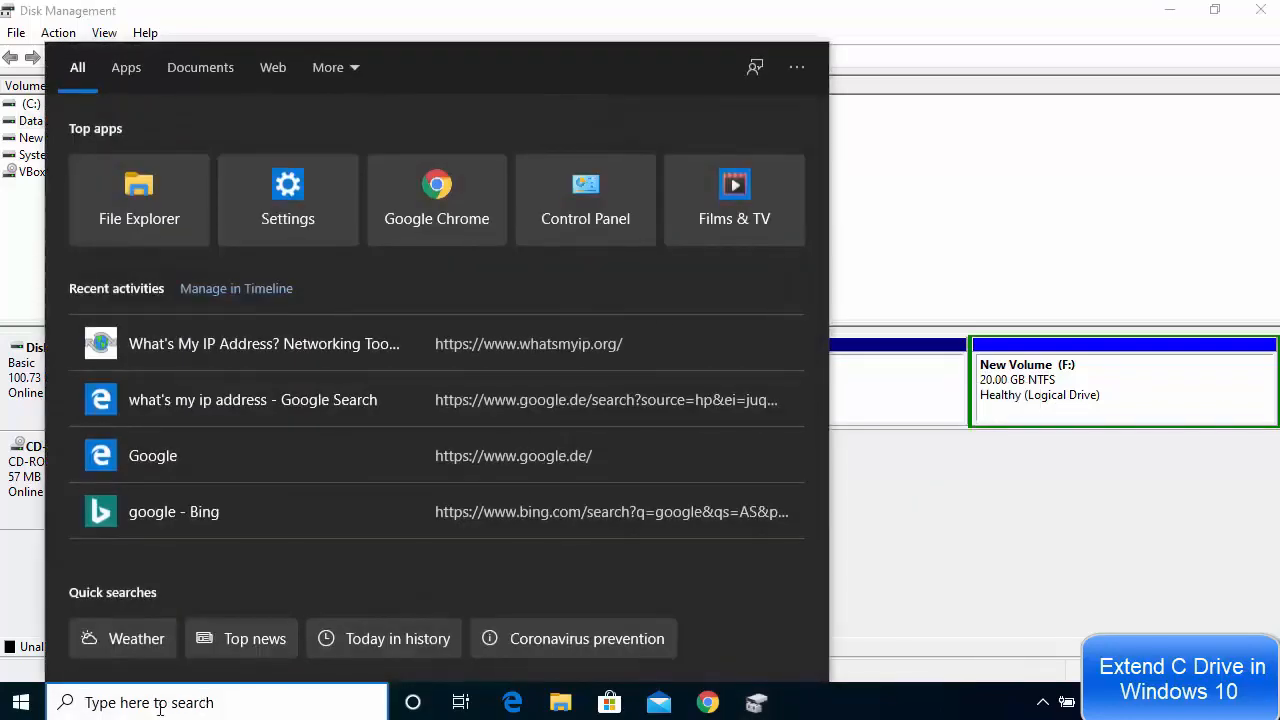
{"action": "type", "text": "Advanced System Settings"}
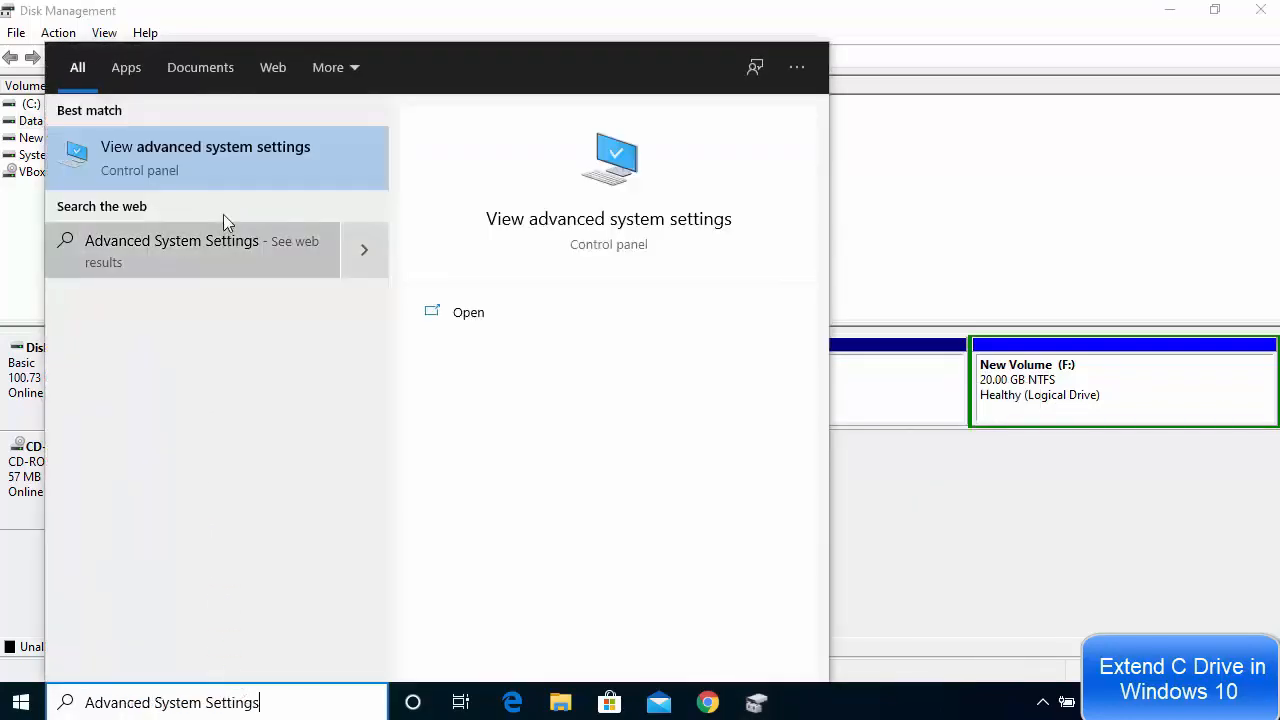
{"action": "left_click", "coordinate": [171, 155]}
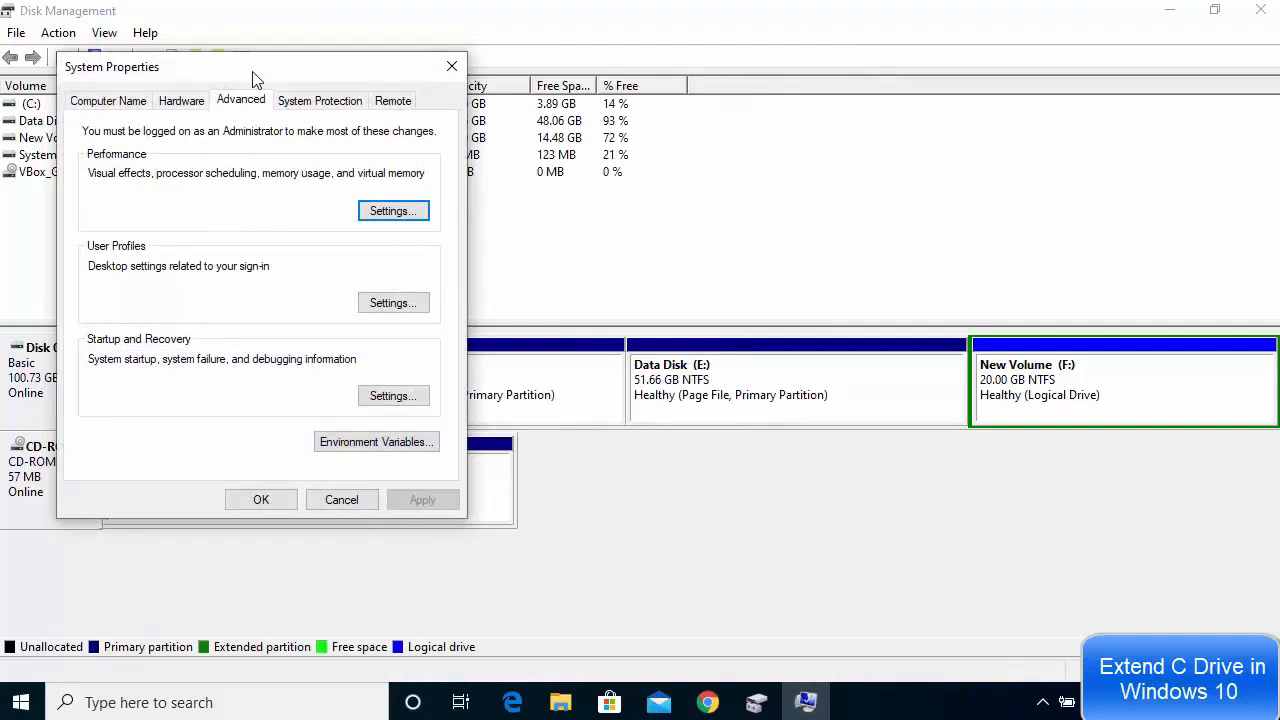
{"action": "left_click_drag", "start_coordinate": [254, 78], "coordinate": [686, 176]}
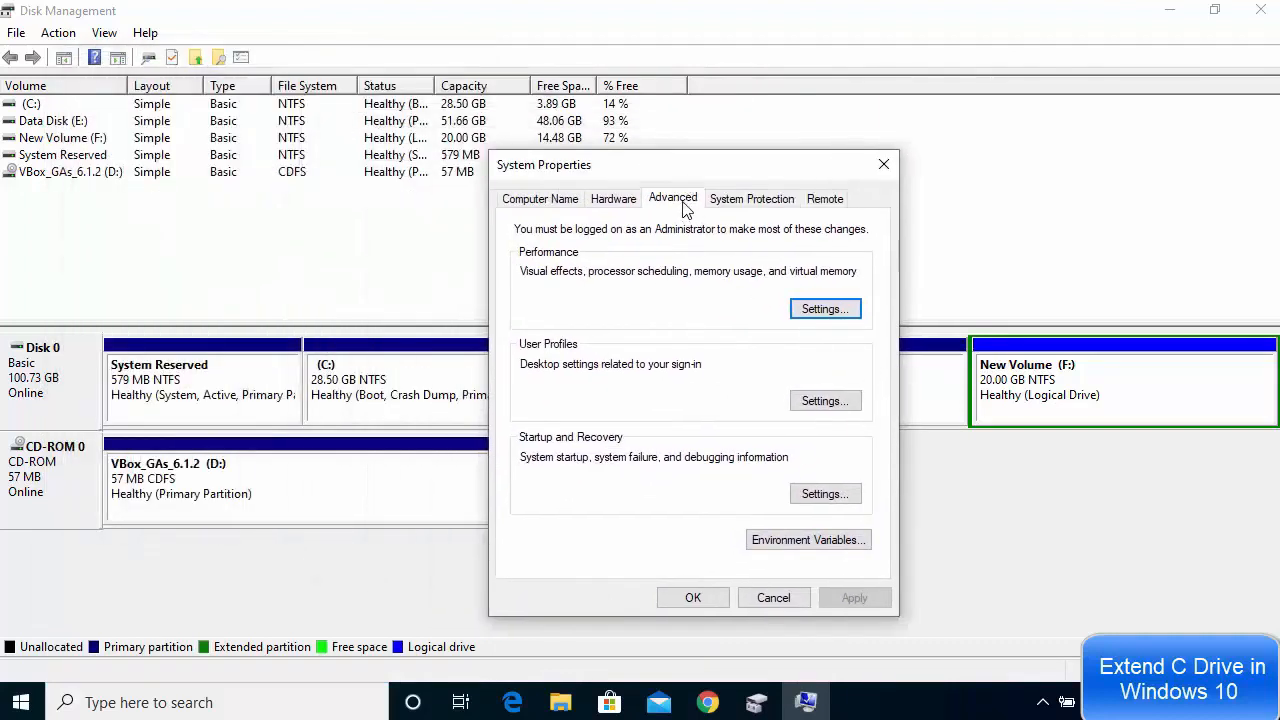
{"action": "left_click", "coordinate": [820, 310]}
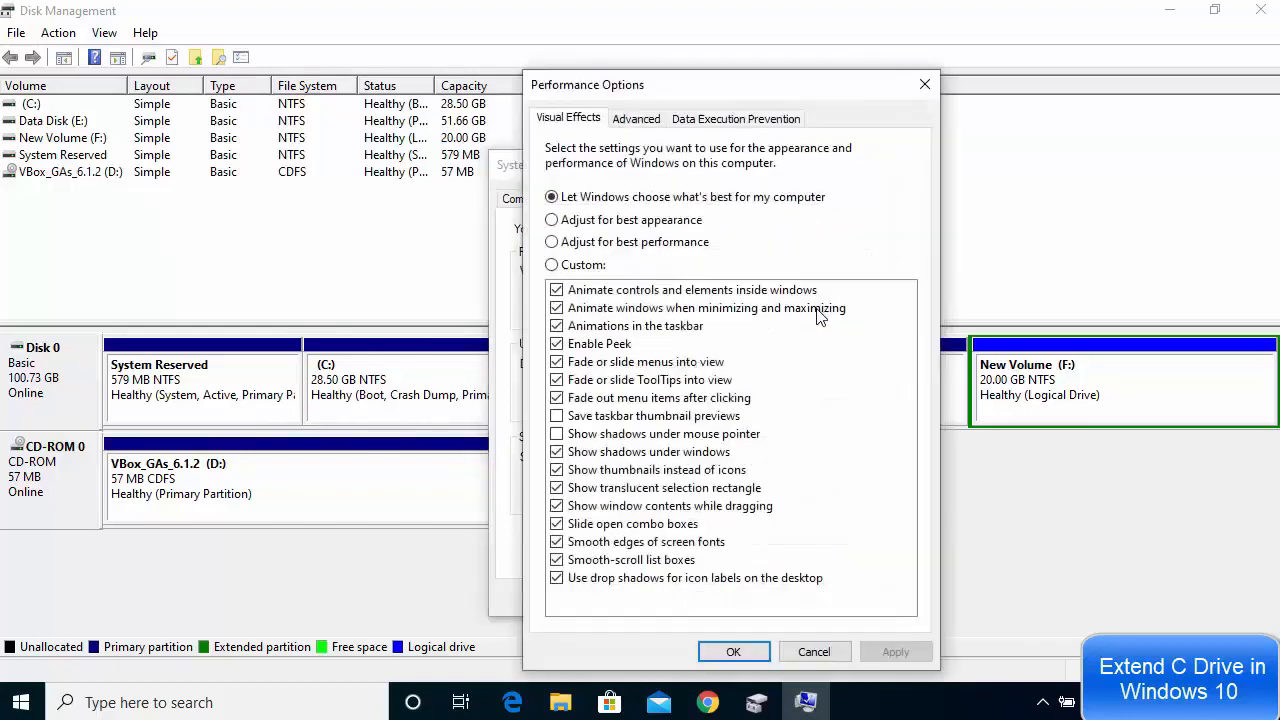
{"action": "left_click", "coordinate": [638, 120]}
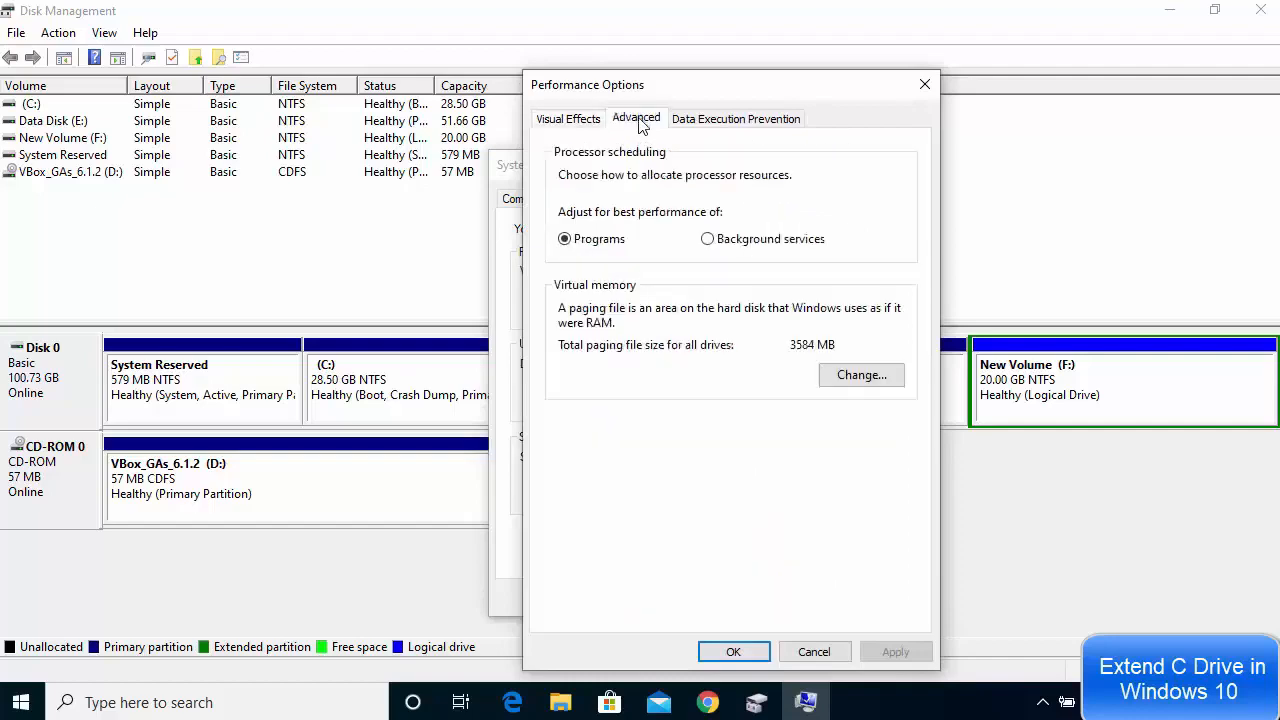
{"action": "left_click", "coordinate": [848, 381]}
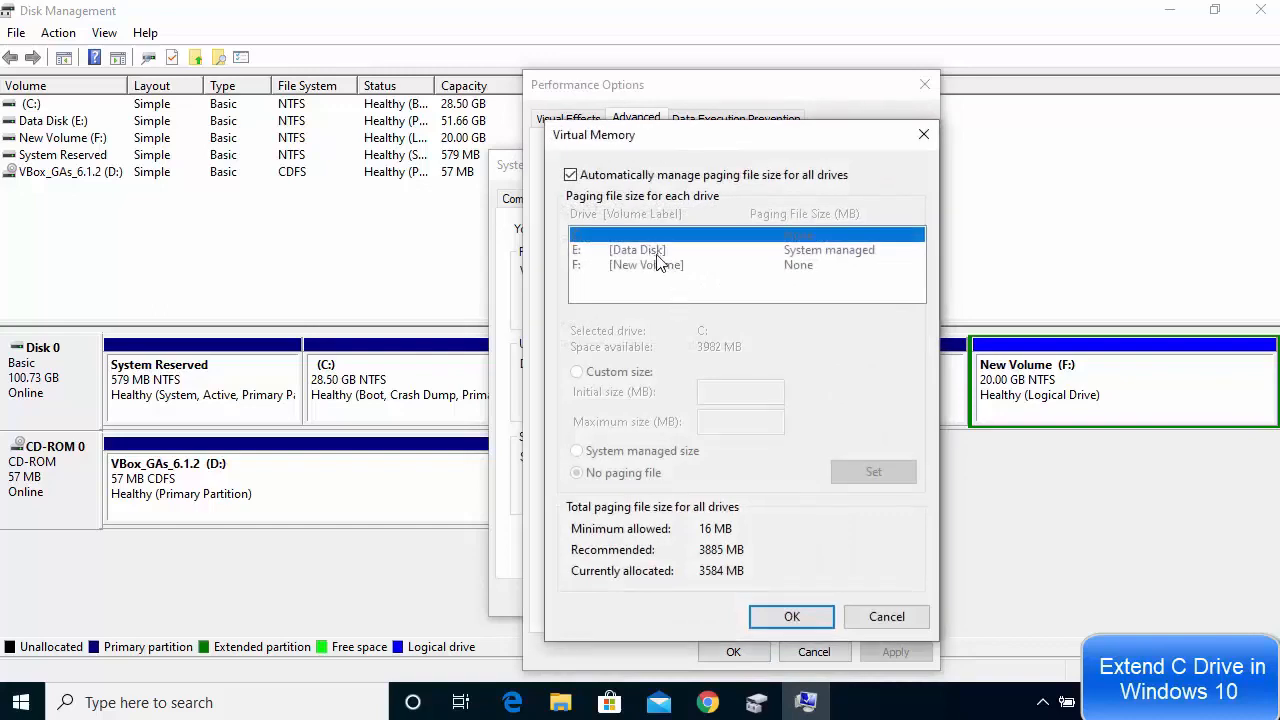
Review the volume operations offered for Data Disk (E:) in Disk Management, and return to the Virtual Memory settings
{"action": "left_click", "coordinate": [1037, 507]}
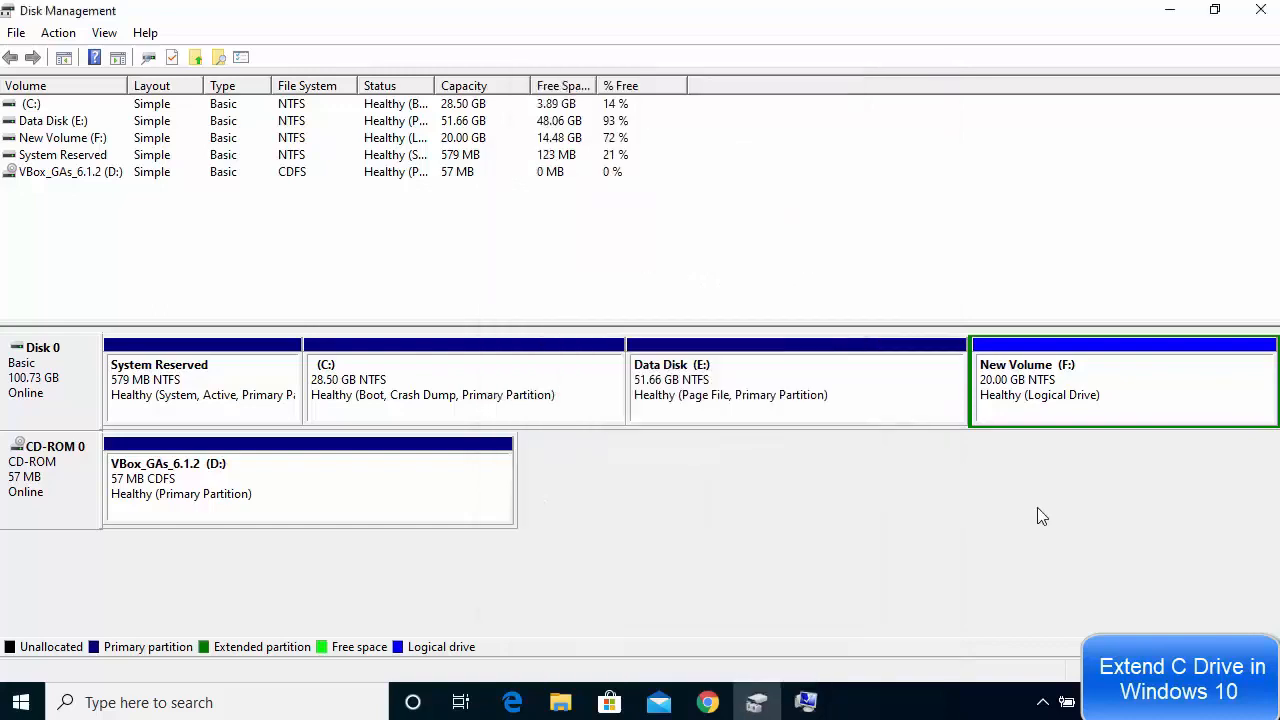
{"action": "right_click", "coordinate": [729, 388]}
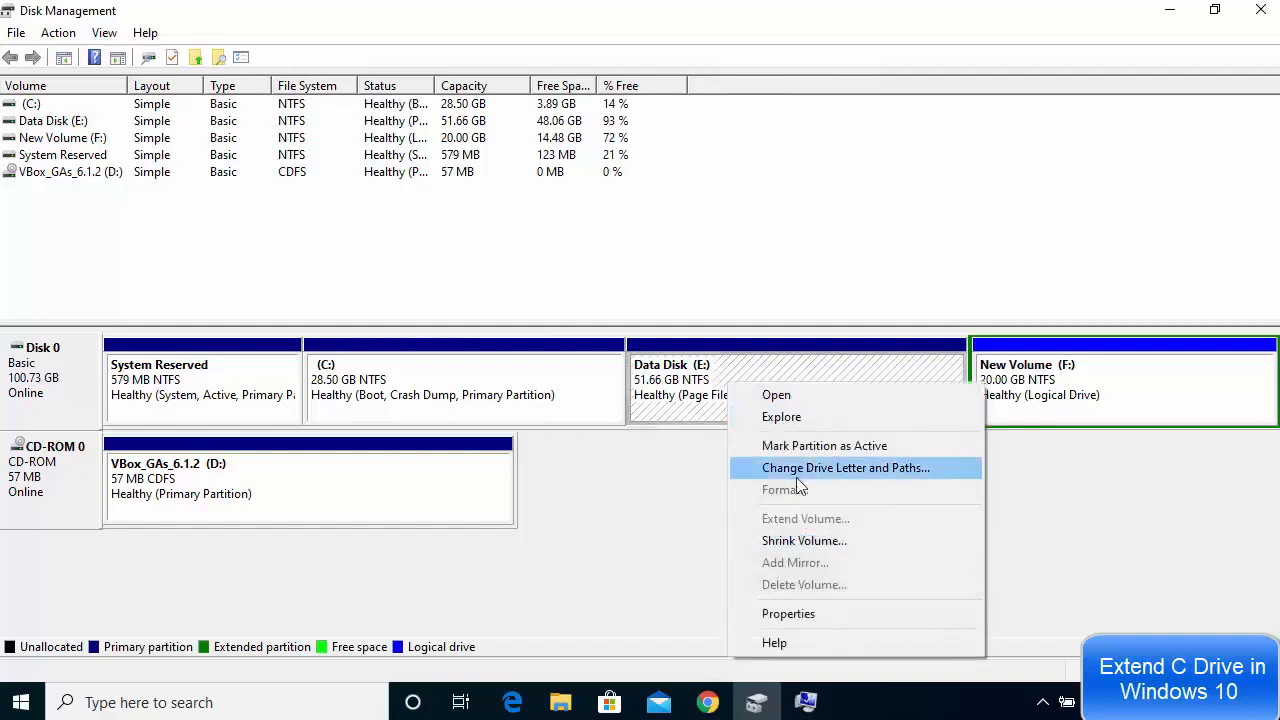
{"action": "left_click", "coordinate": [660, 472]}
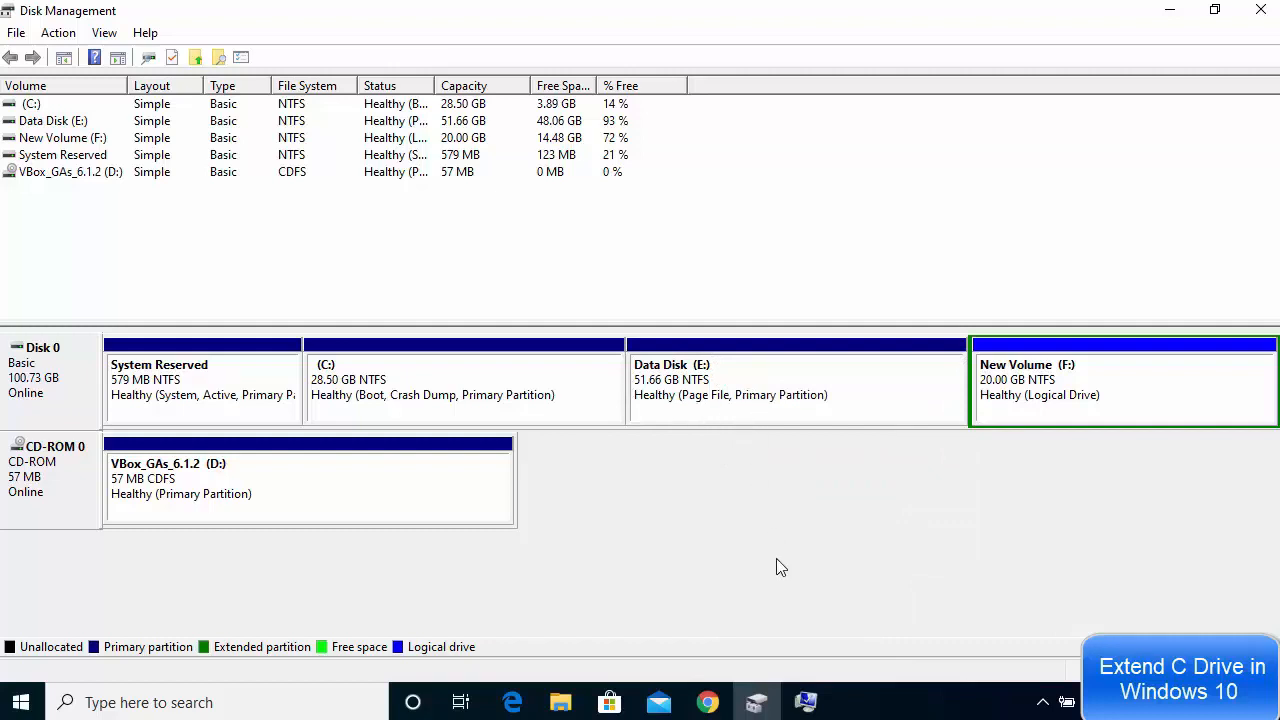
{"action": "left_click", "coordinate": [806, 703]}
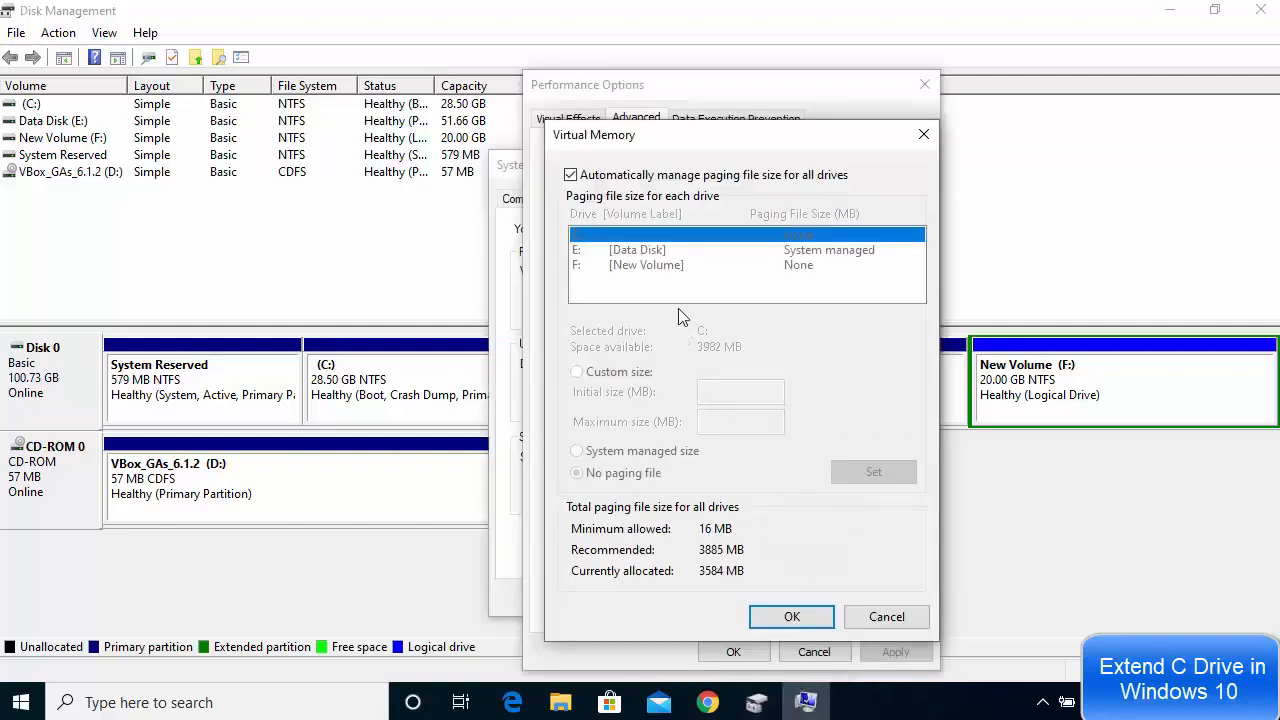
Turn off automatic paging file management for all drives and set Data Disk (E:) to No paging file
{"action": "left_click", "coordinate": [571, 176]}
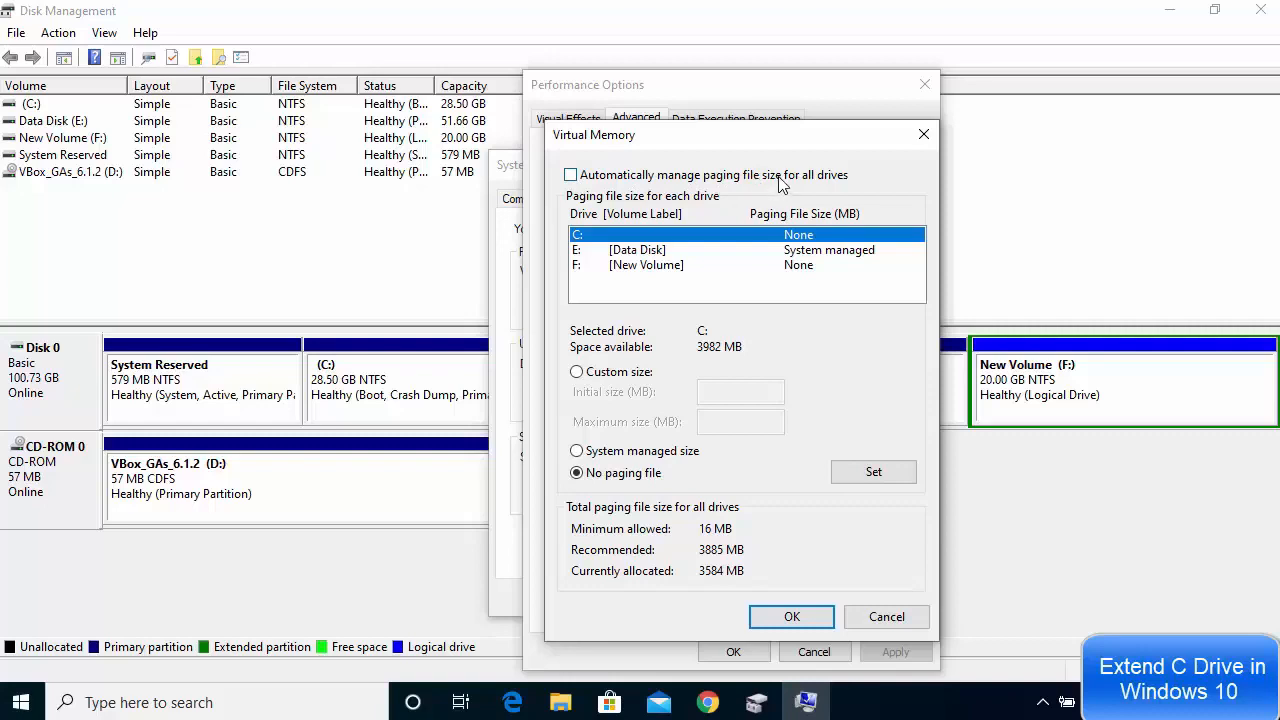
{"action": "left_click", "coordinate": [628, 251]}
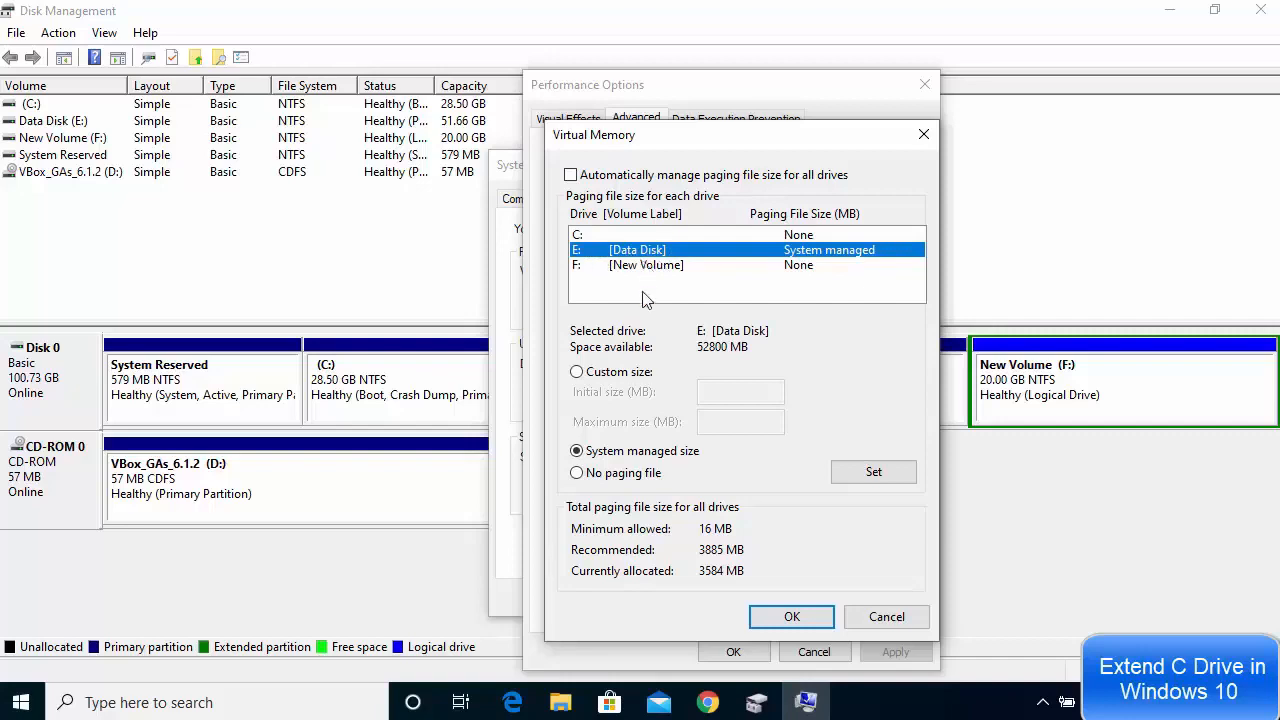
{"action": "left_click", "coordinate": [577, 475]}
{"action": "left_click", "coordinate": [858, 474]}
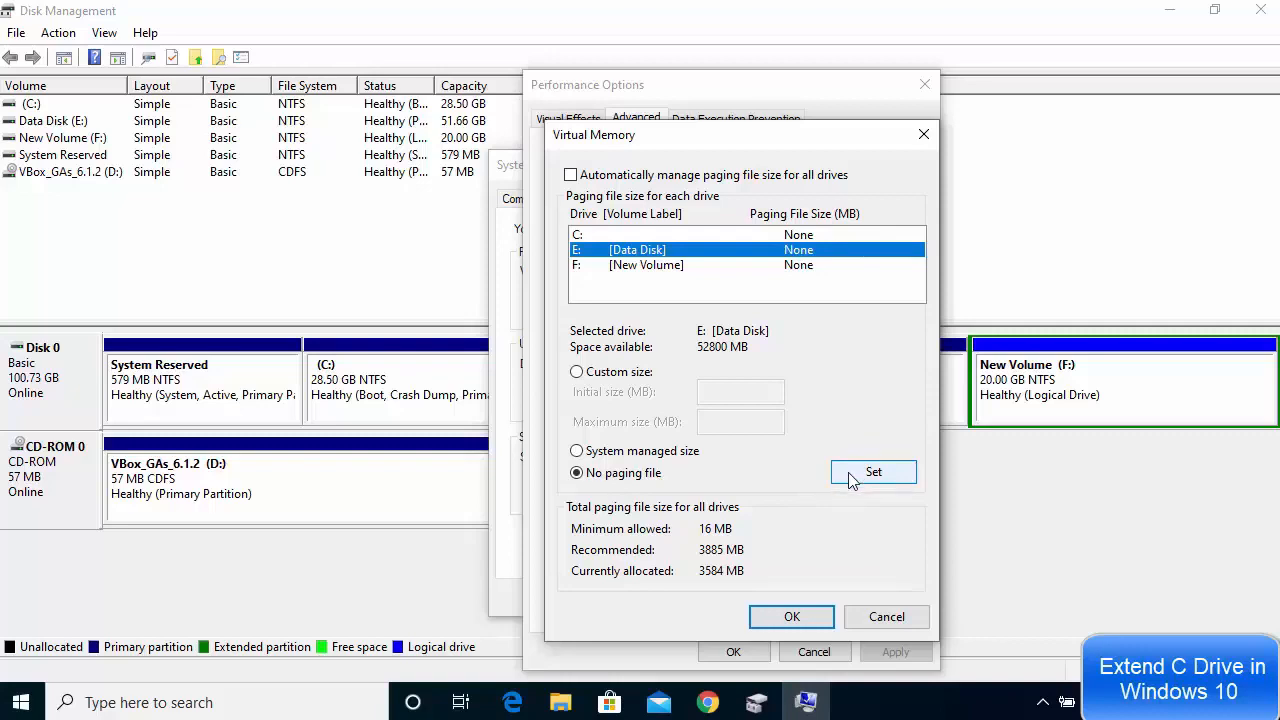
Set drive C: to a System managed size paging file and accept the virtual memory, performance and system property changes
{"action": "left_click", "coordinate": [608, 238]}
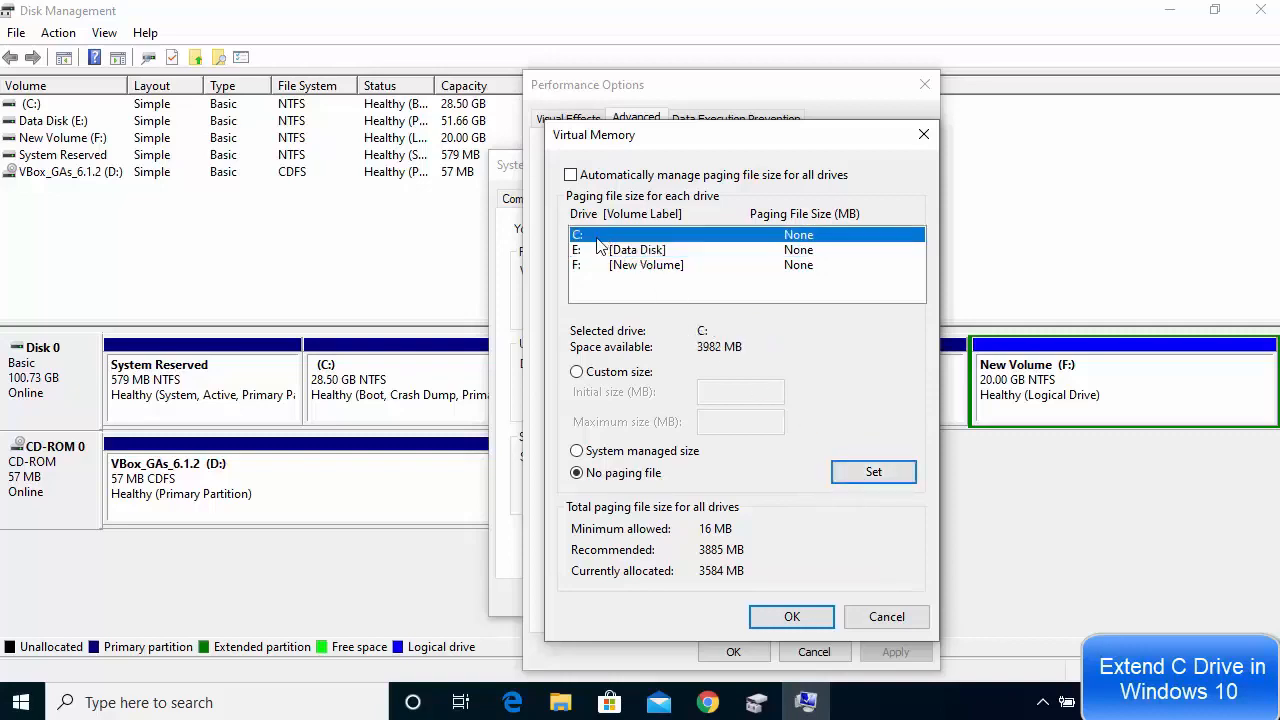
{"action": "left_click", "coordinate": [615, 453]}
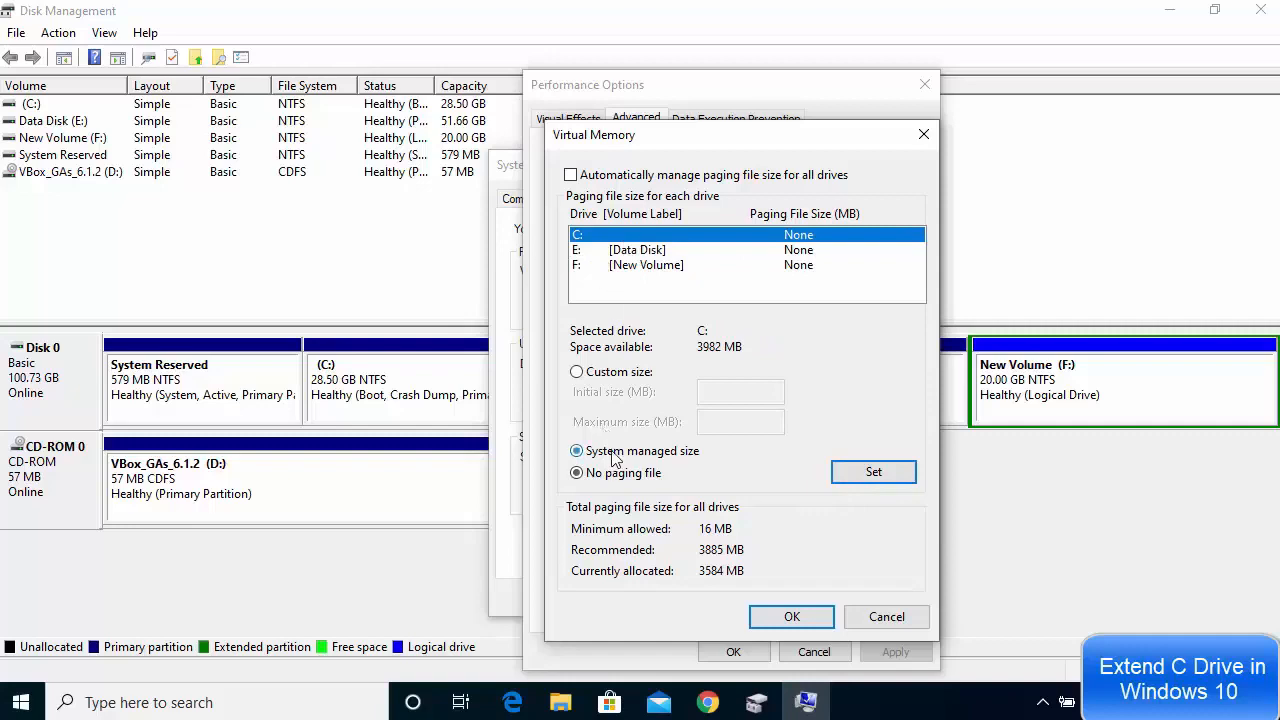
{"action": "left_click", "coordinate": [852, 472]}
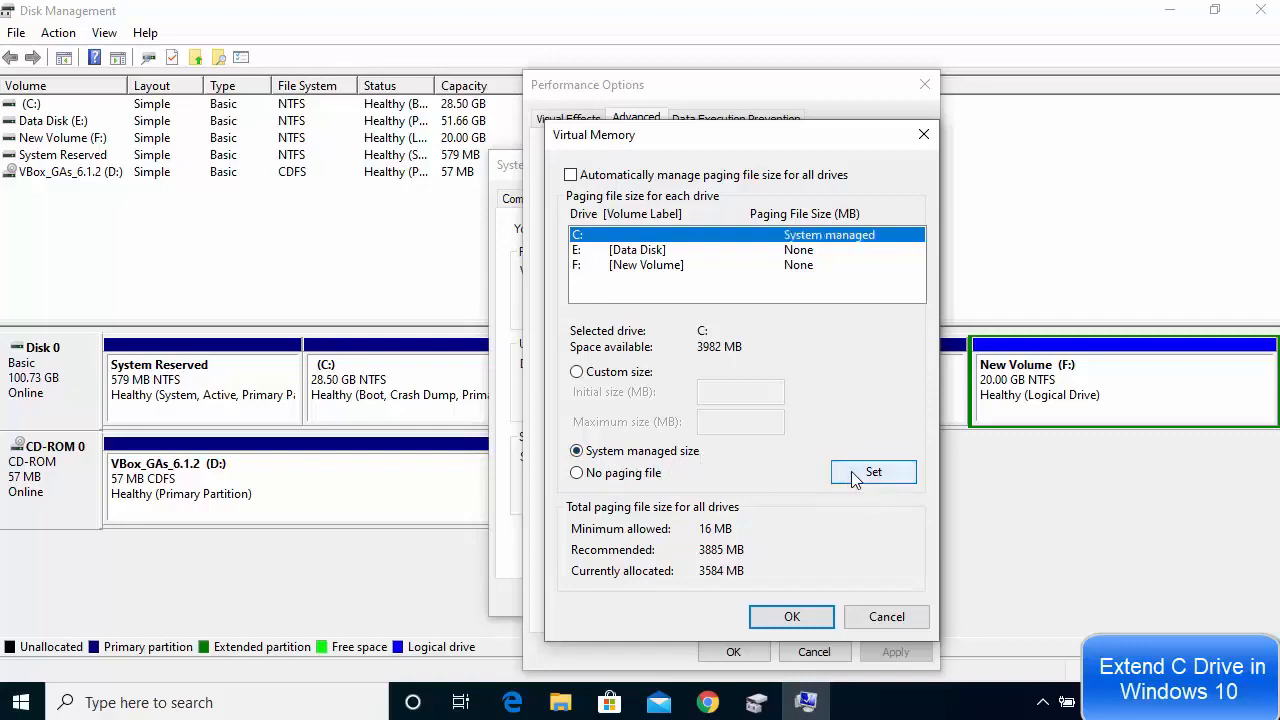
{"action": "left_click", "coordinate": [637, 250]}
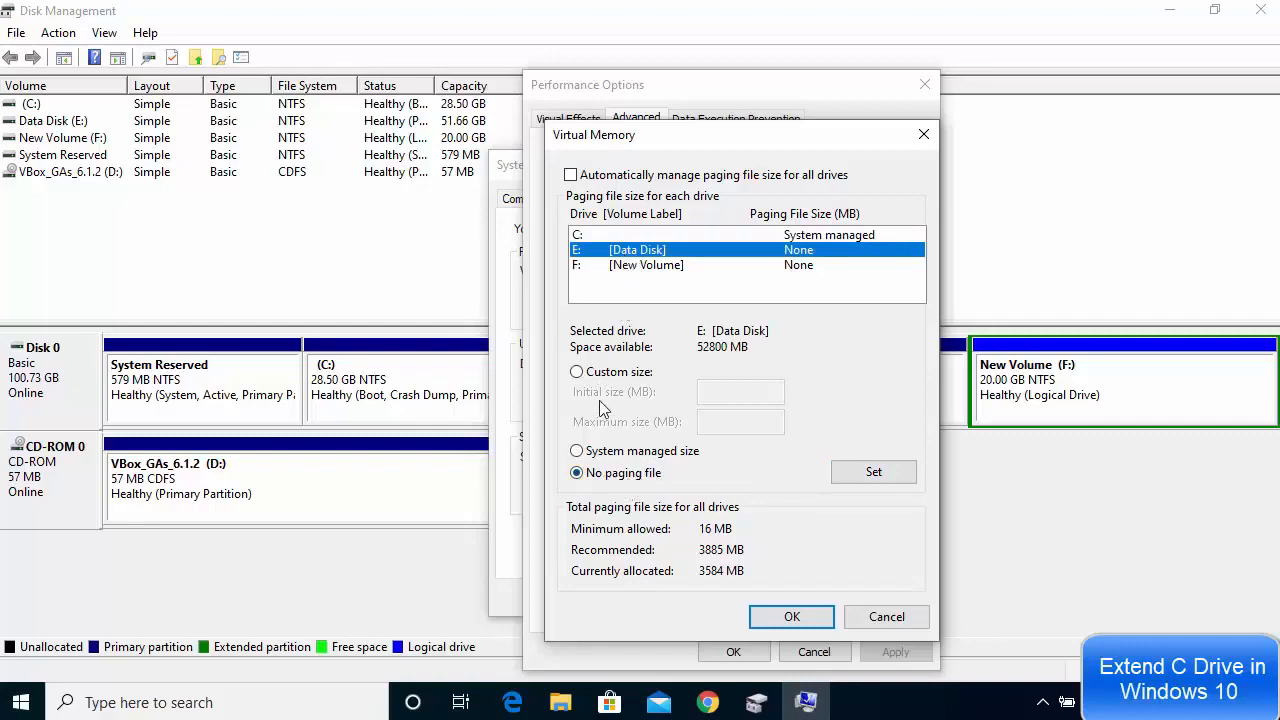
{"action": "left_click", "coordinate": [610, 236]}
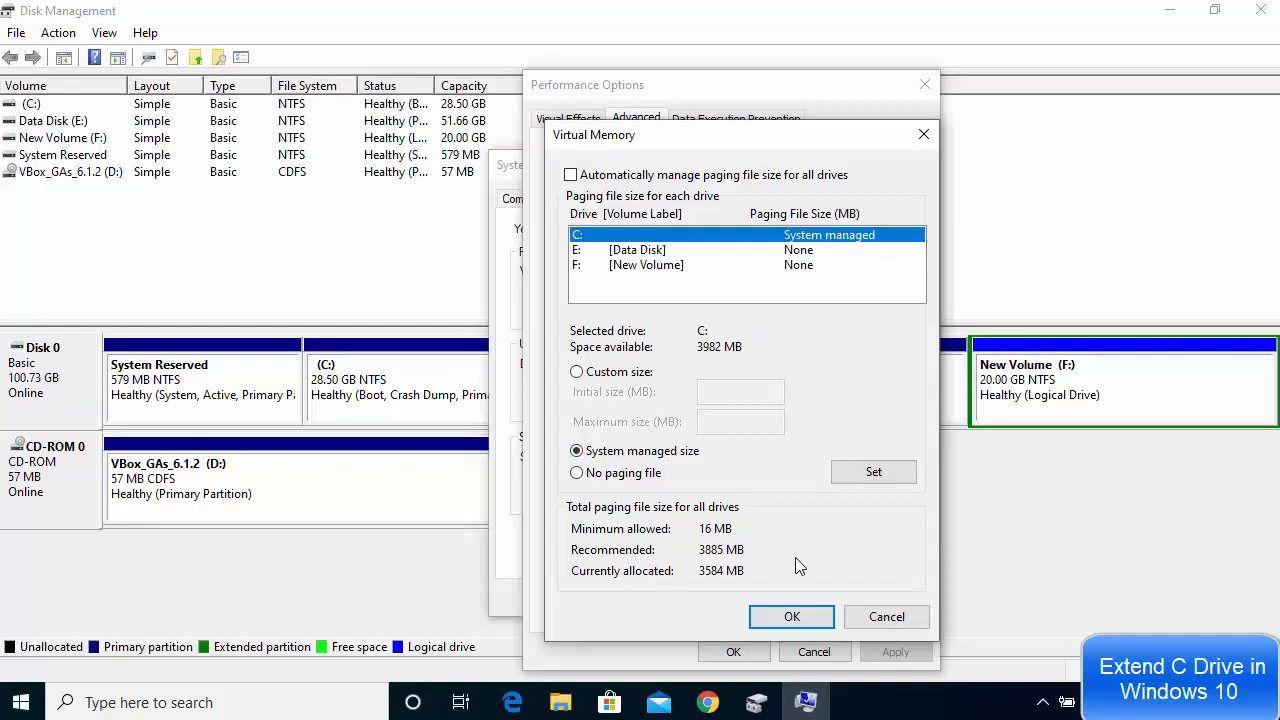
{"action": "left_click", "coordinate": [806, 616]}
{"action": "left_click", "coordinate": [745, 650]}
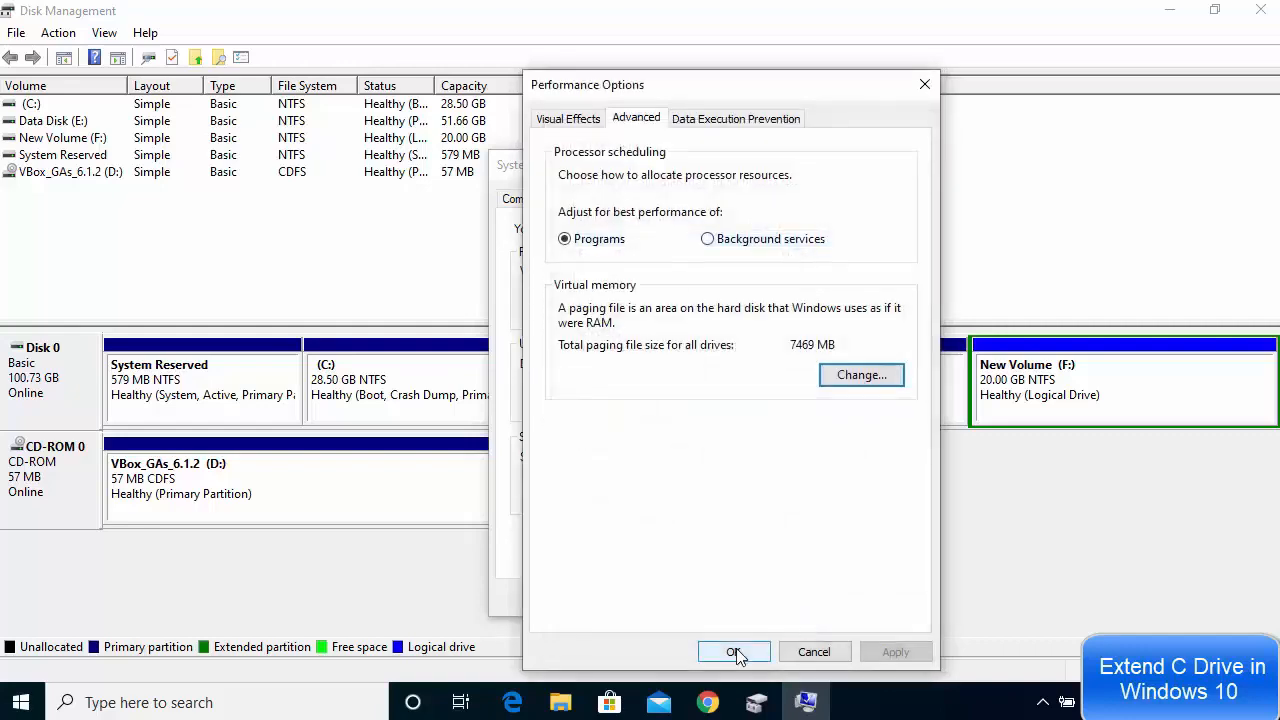
{"action": "left_click", "coordinate": [709, 593]}
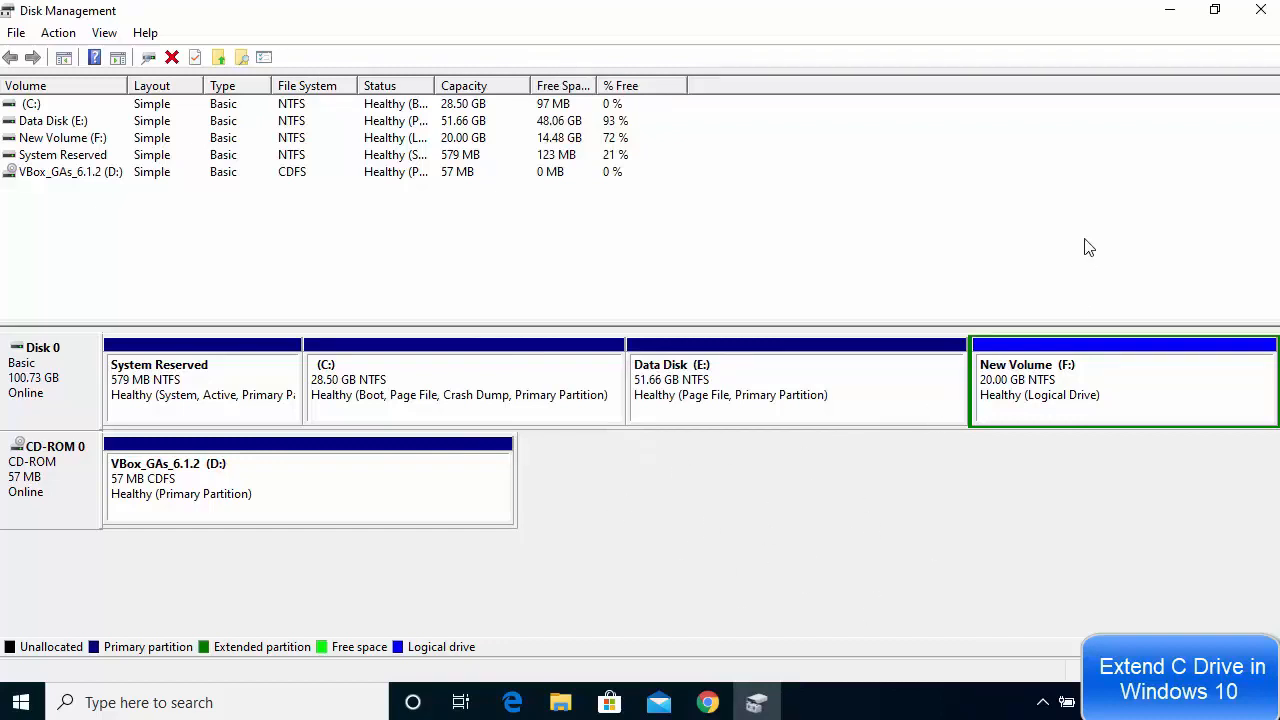
Close Disk Management and restart the computer
{"action": "left_click", "coordinate": [1261, 12]}
{"action": "left_click", "coordinate": [22, 702]}
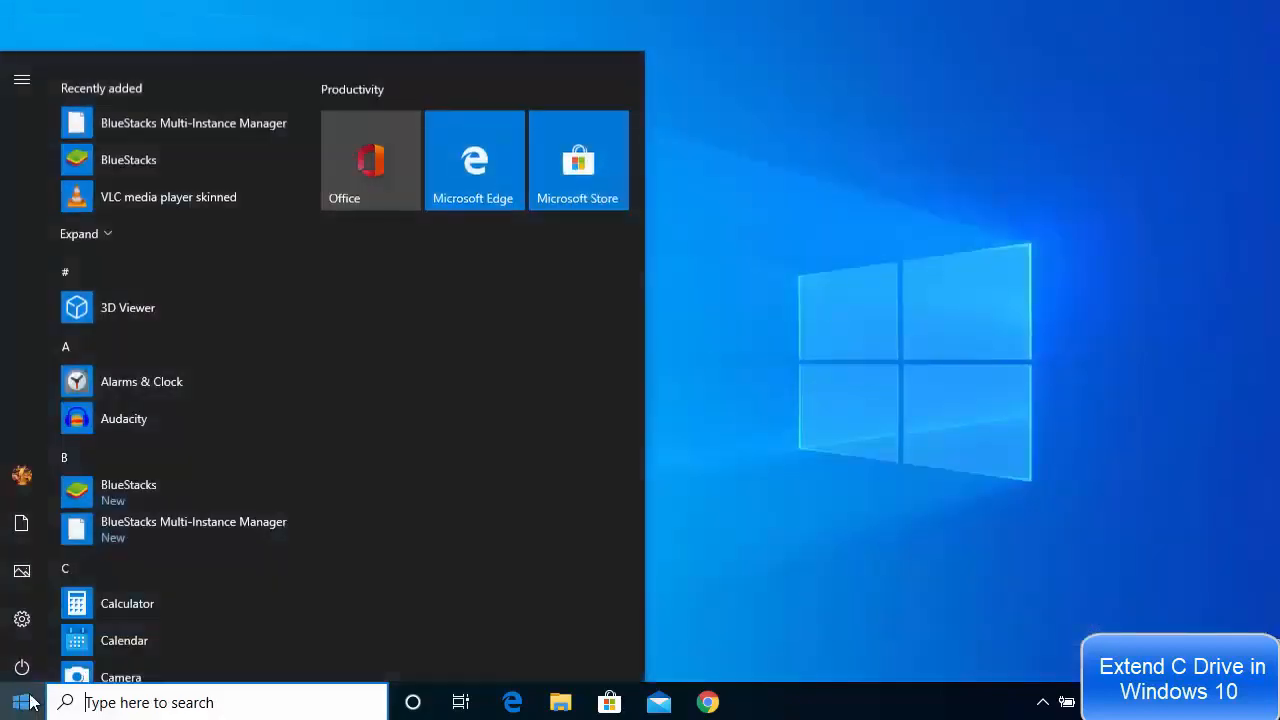
{"action": "mouse_move", "coordinate": [46, 615]}
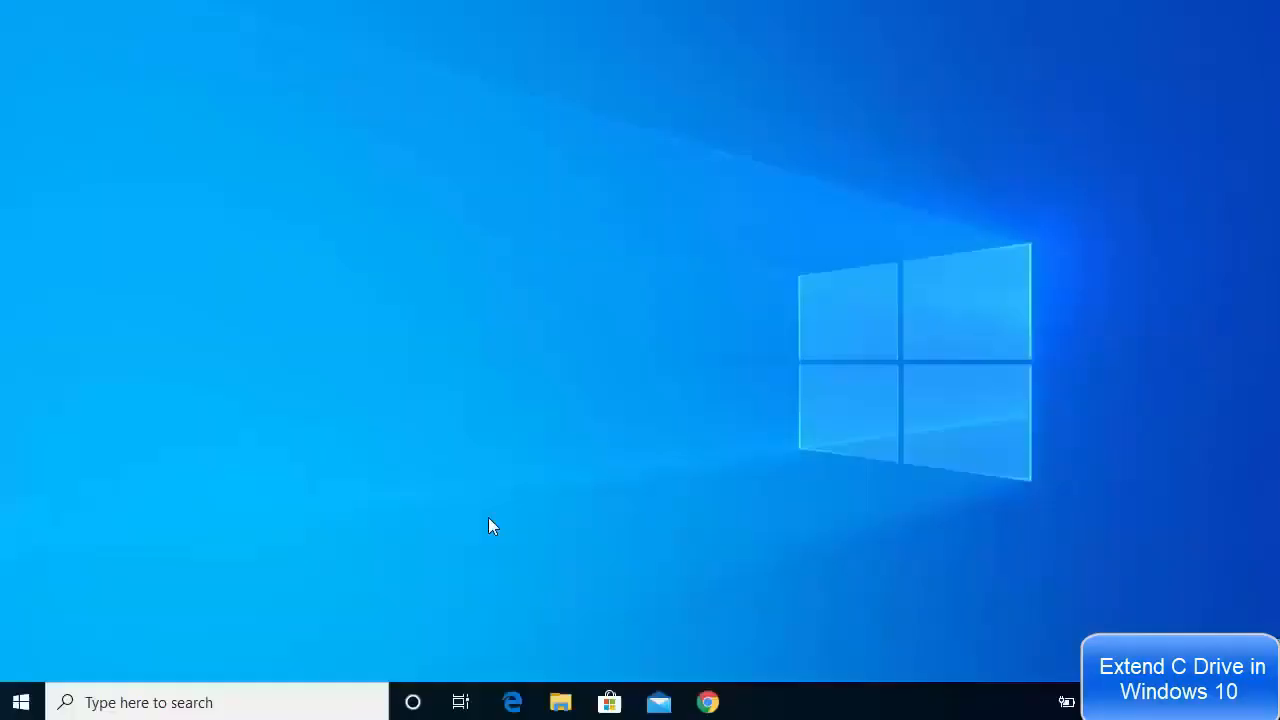
Search Windows for "disk ma" and open Create and format hard disk partitions
{"action": "left_click", "coordinate": [260, 705]}
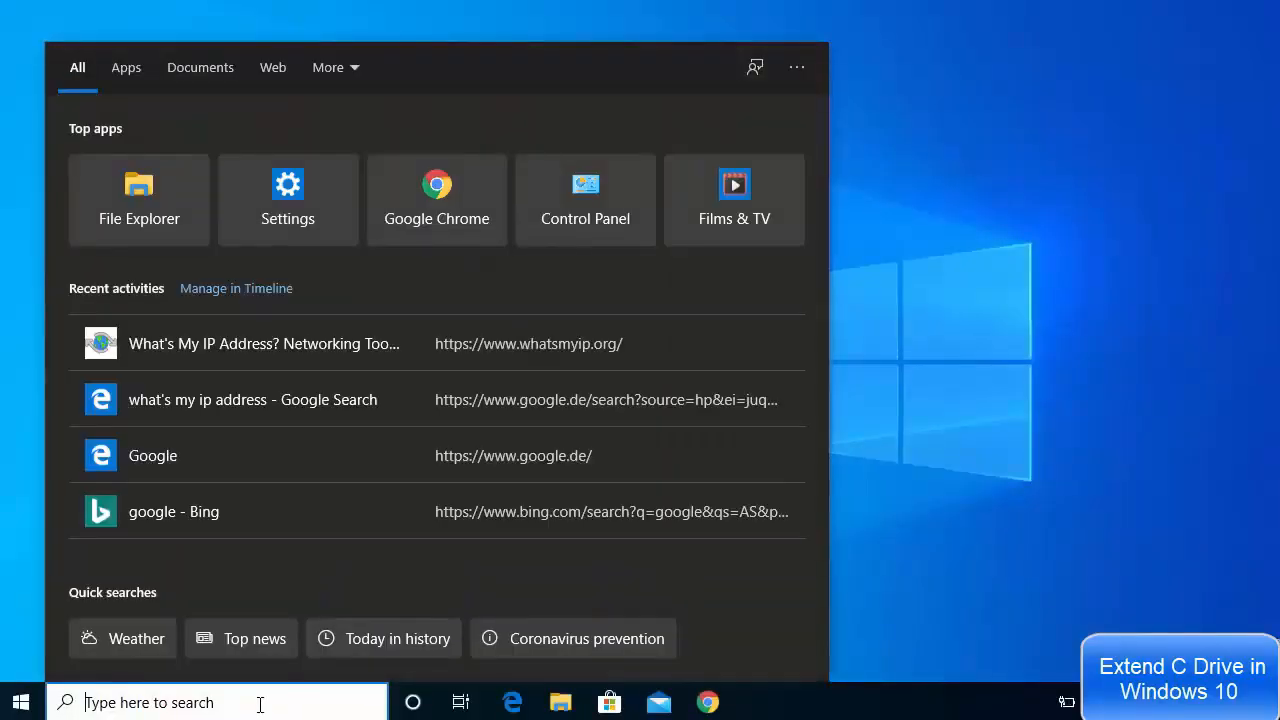
{"action": "type", "text": "disk"}
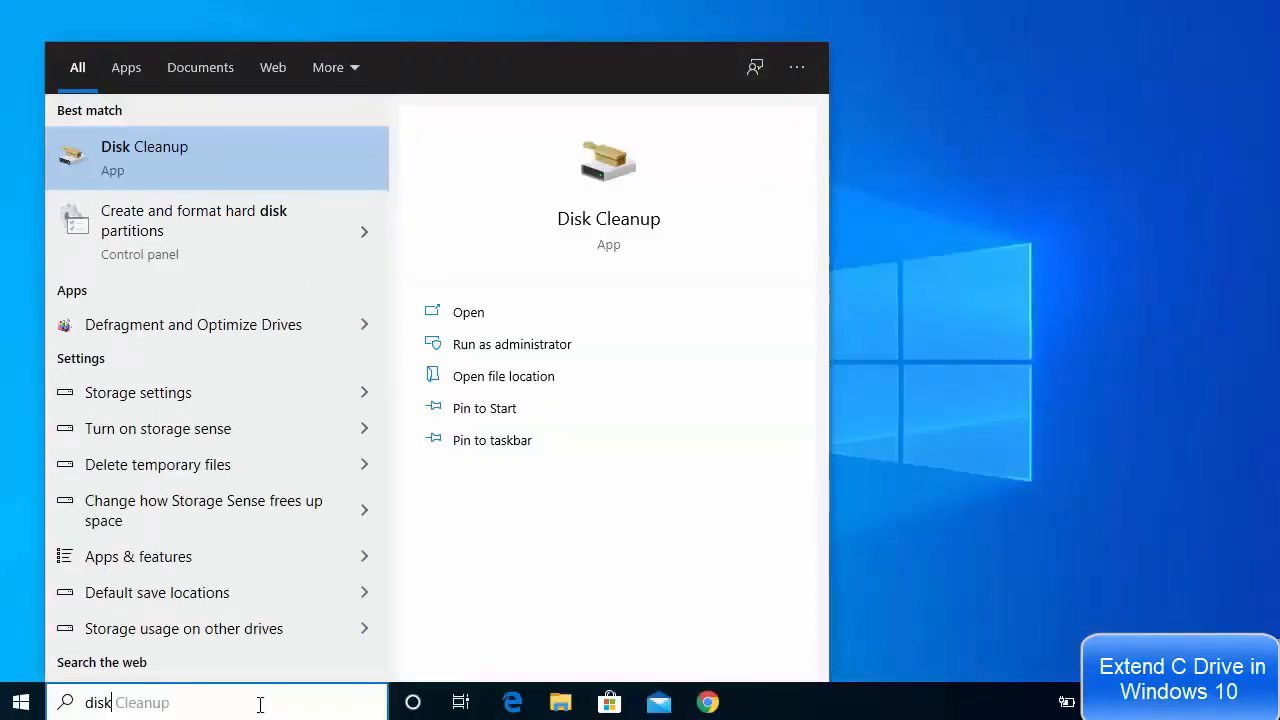
{"action": "type", "text": " ma"}
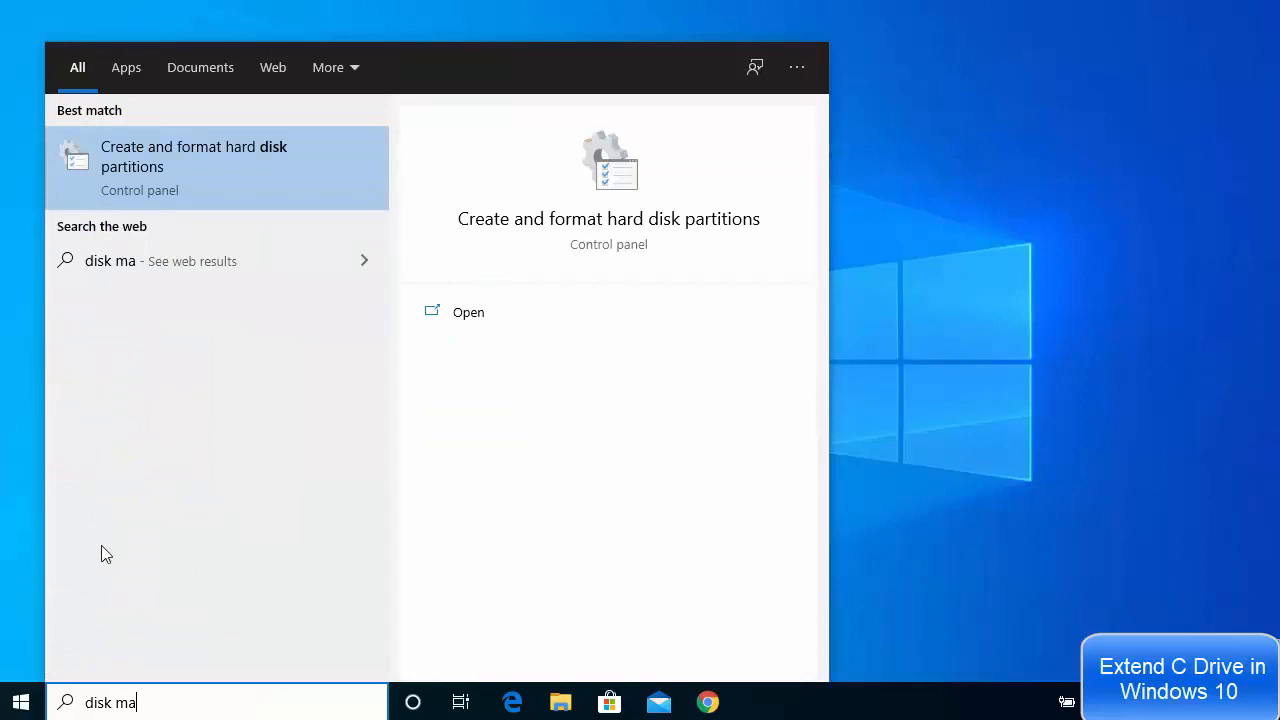
{"action": "left_click", "coordinate": [166, 160]}
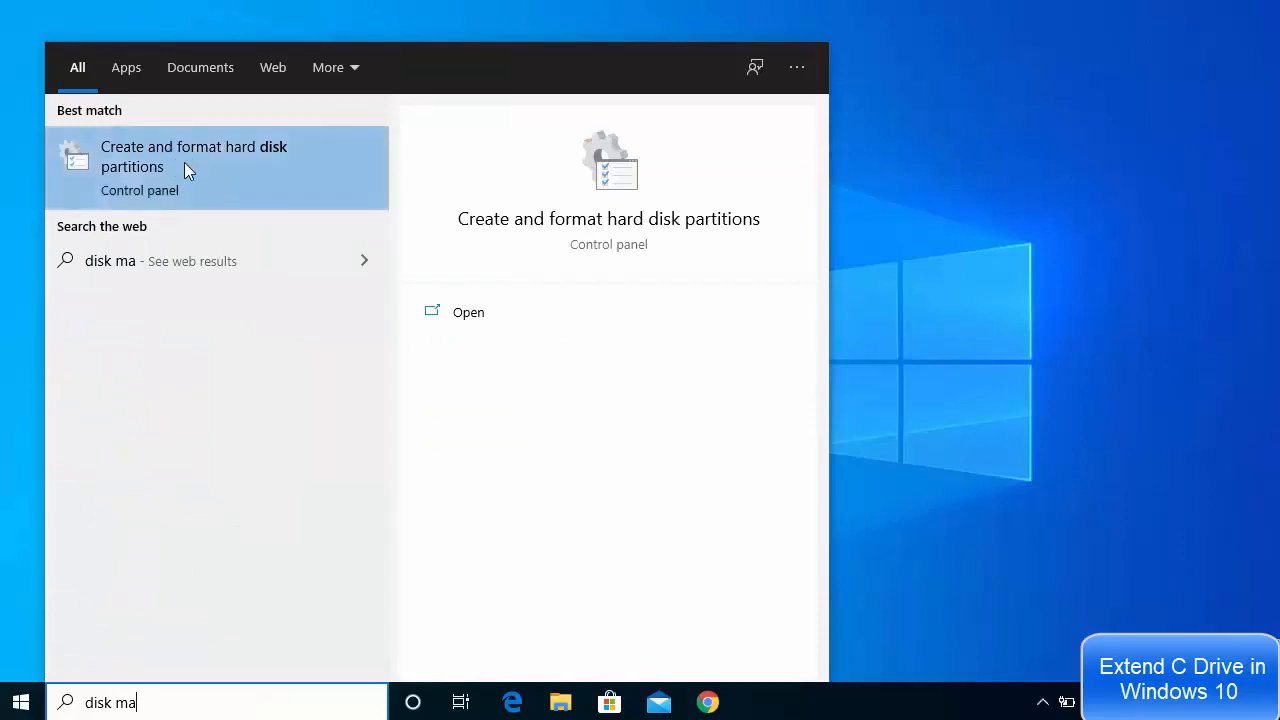
{"action": "left_click", "coordinate": [192, 161]}
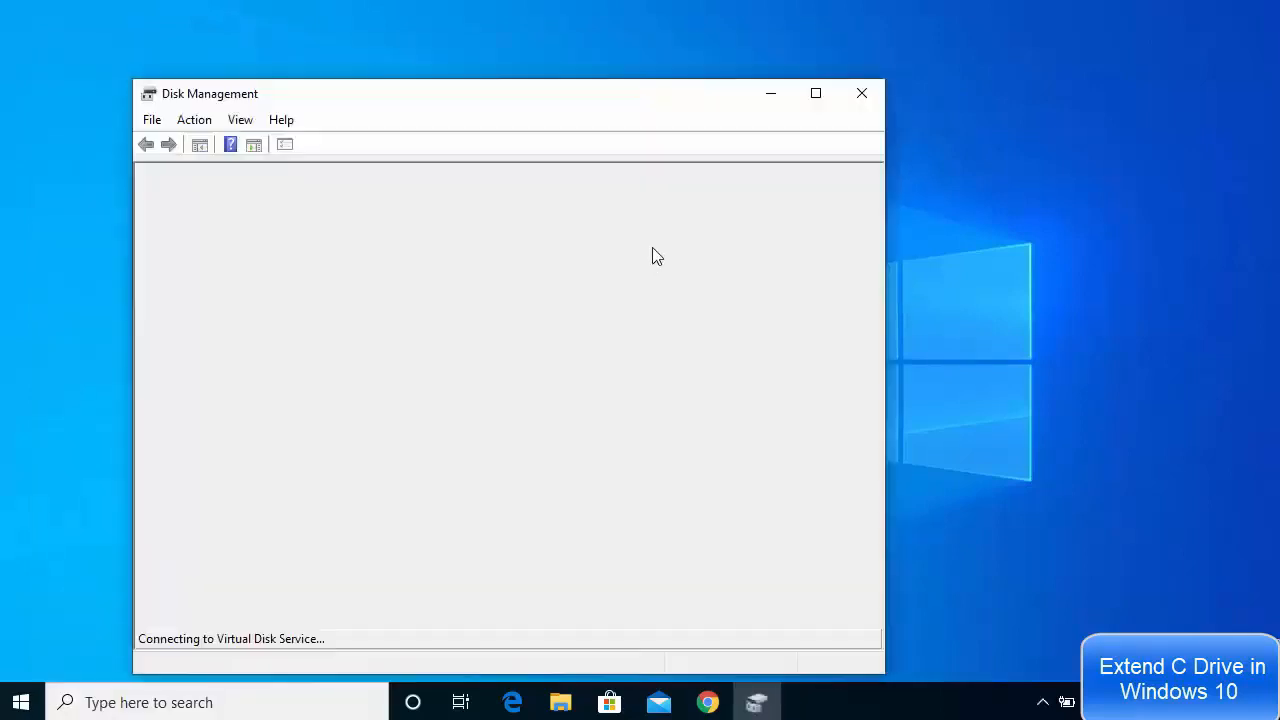
Maximize the Disk Management window and delete the Data Disk (E:) volume, confirming the deletion
{"action": "left_click", "coordinate": [815, 94]}
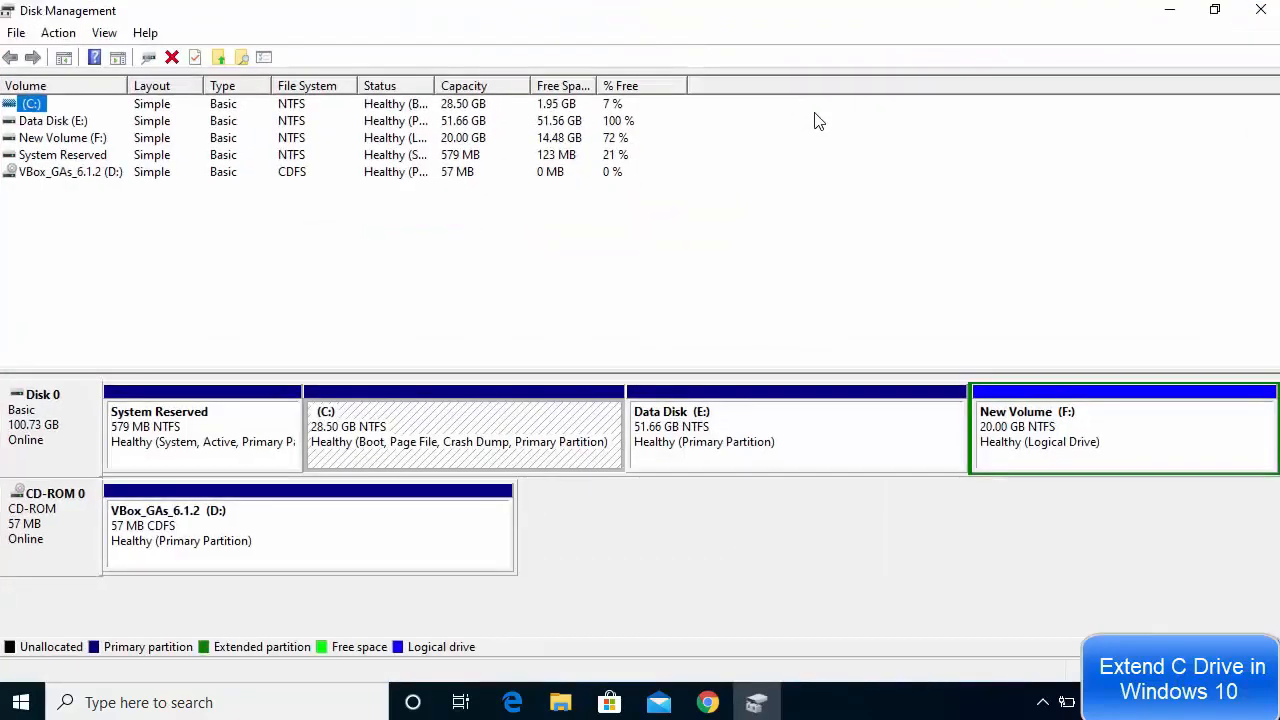
{"action": "left_click", "coordinate": [763, 497]}
{"action": "left_click", "coordinate": [763, 441]}
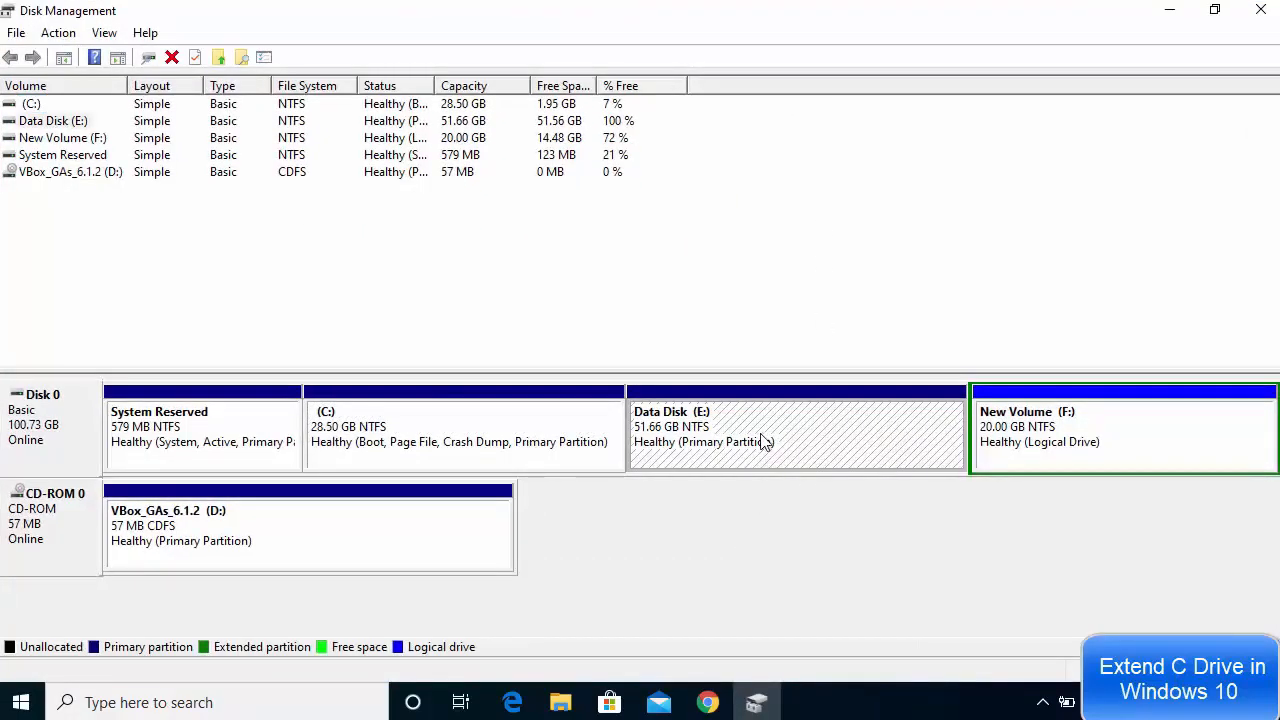
{"action": "right_click", "coordinate": [770, 443]}
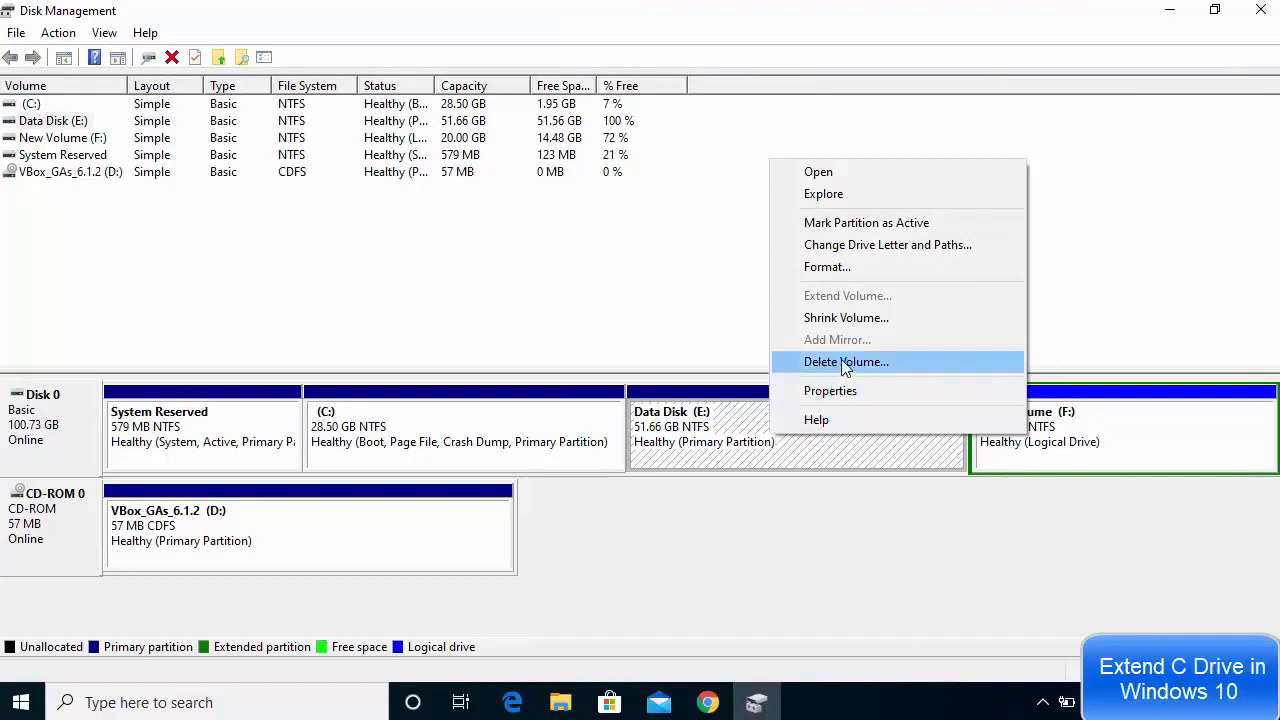
{"action": "left_click", "coordinate": [789, 541]}
{"action": "right_click", "coordinate": [772, 437]}
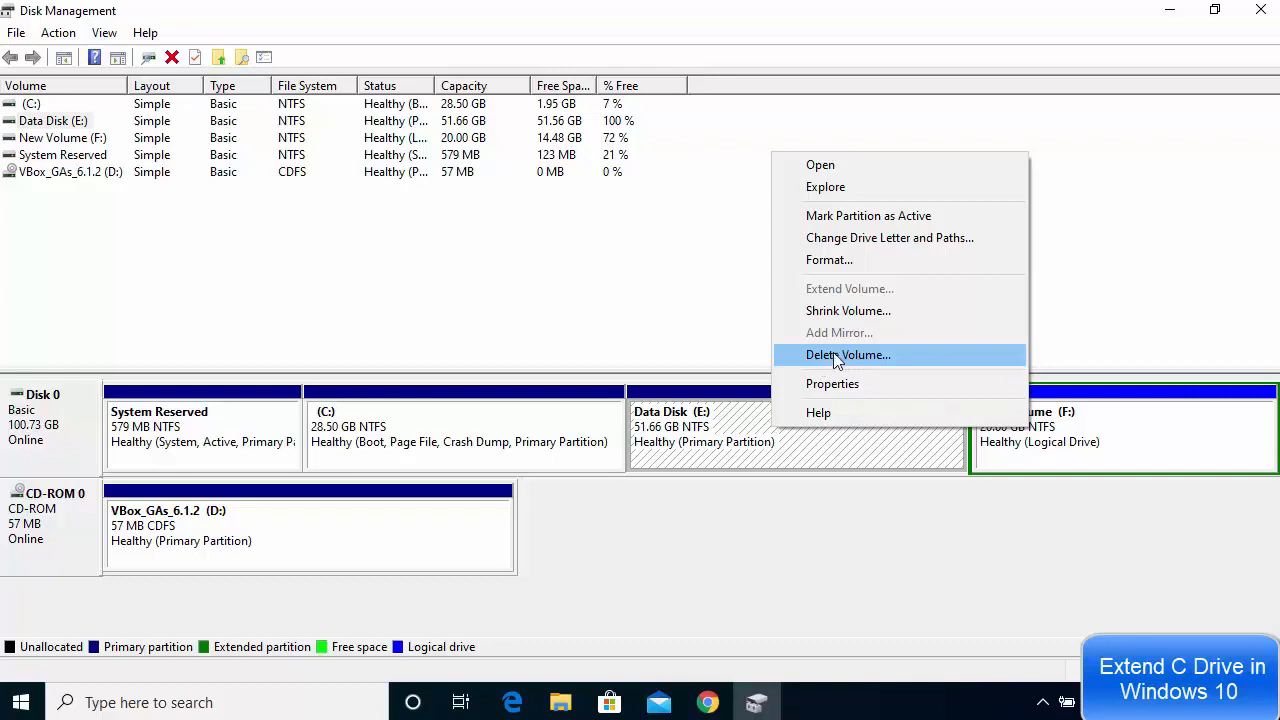
{"action": "left_click", "coordinate": [834, 355]}
{"action": "left_click", "coordinate": [718, 425]}
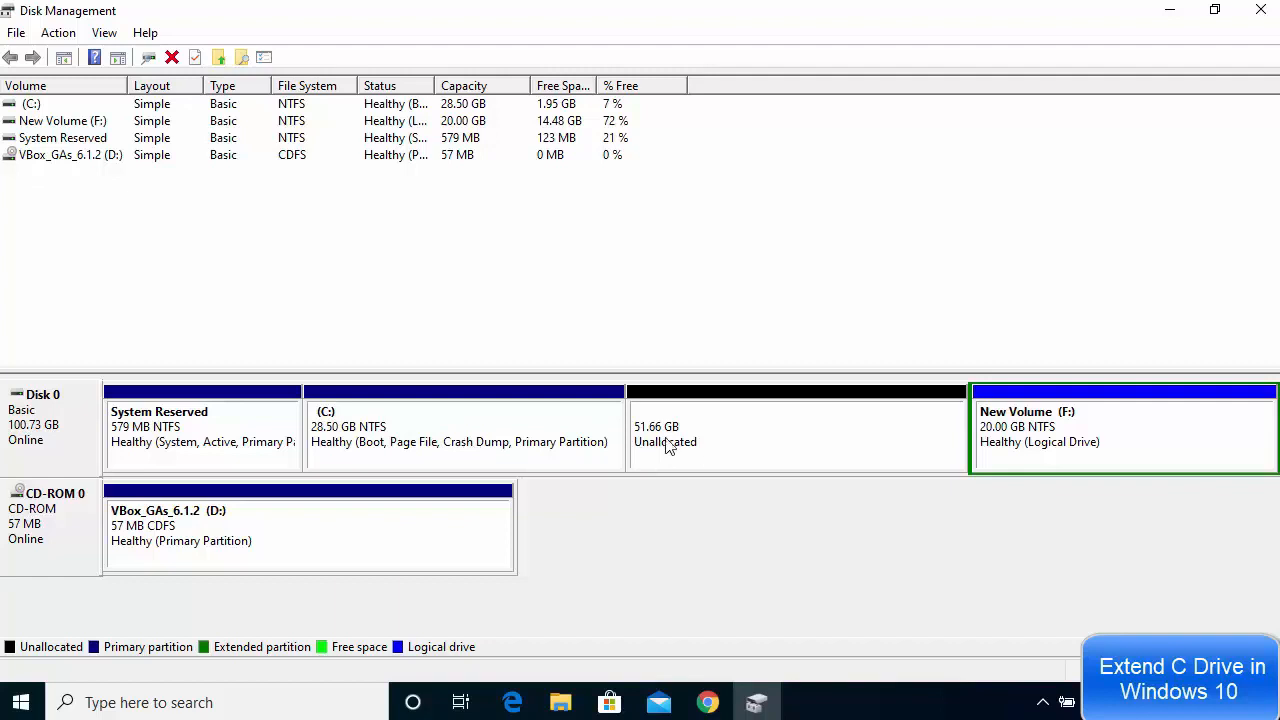
Extend the C: volume with all 52898 MB of the adjacent unallocated space on Disk 0 and finish the wizard
{"action": "right_click", "coordinate": [455, 435]}
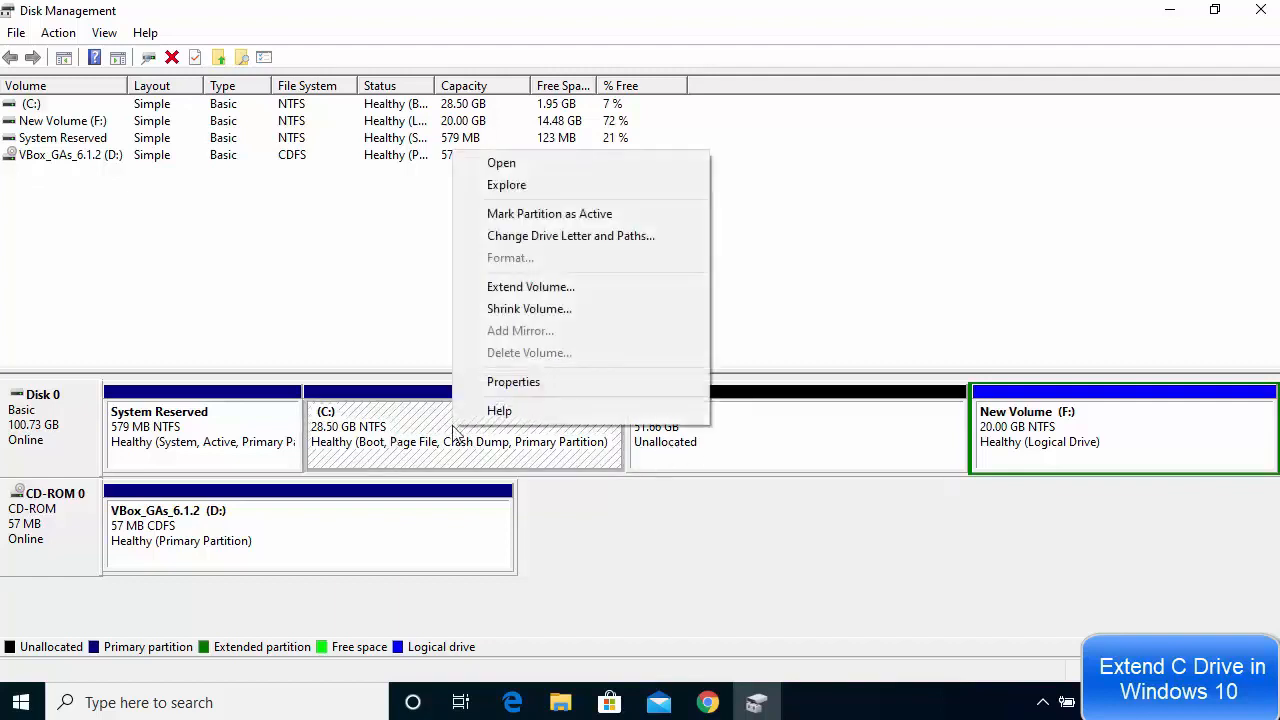
{"action": "left_click", "coordinate": [517, 289]}
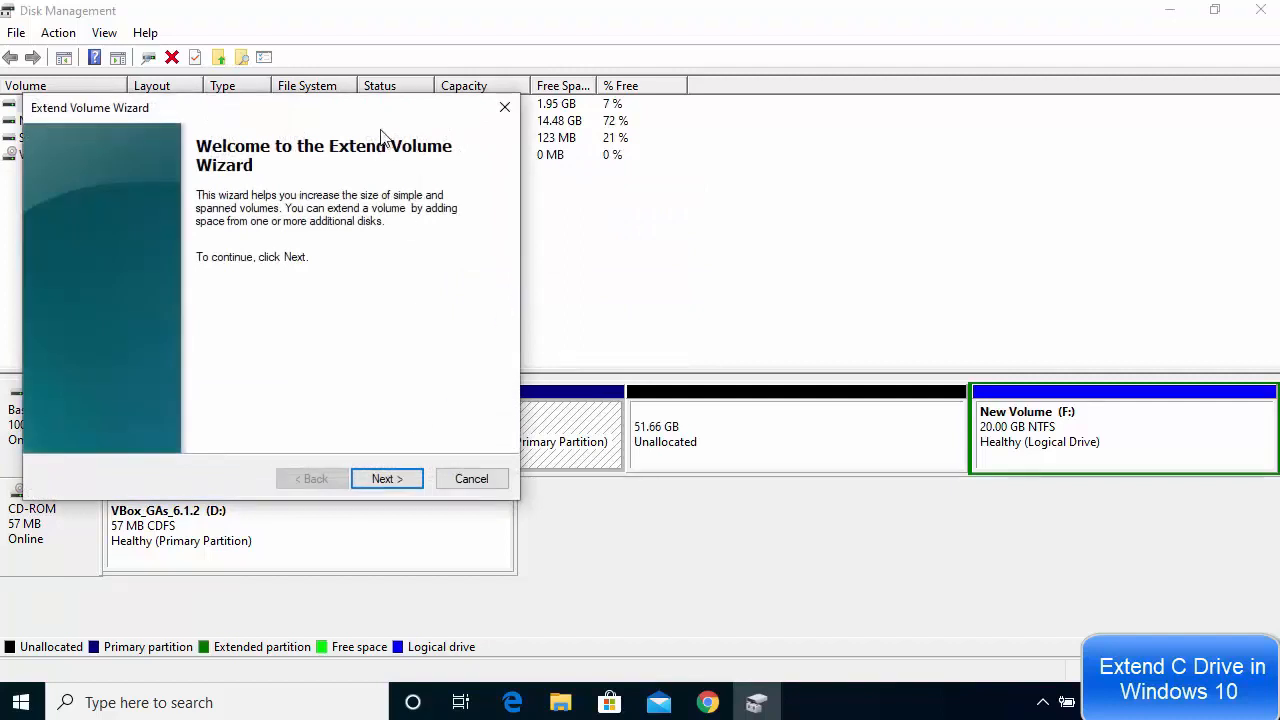
{"action": "left_click_drag", "start_coordinate": [375, 119], "coordinate": [715, 205]}
{"action": "left_click", "coordinate": [726, 566]}
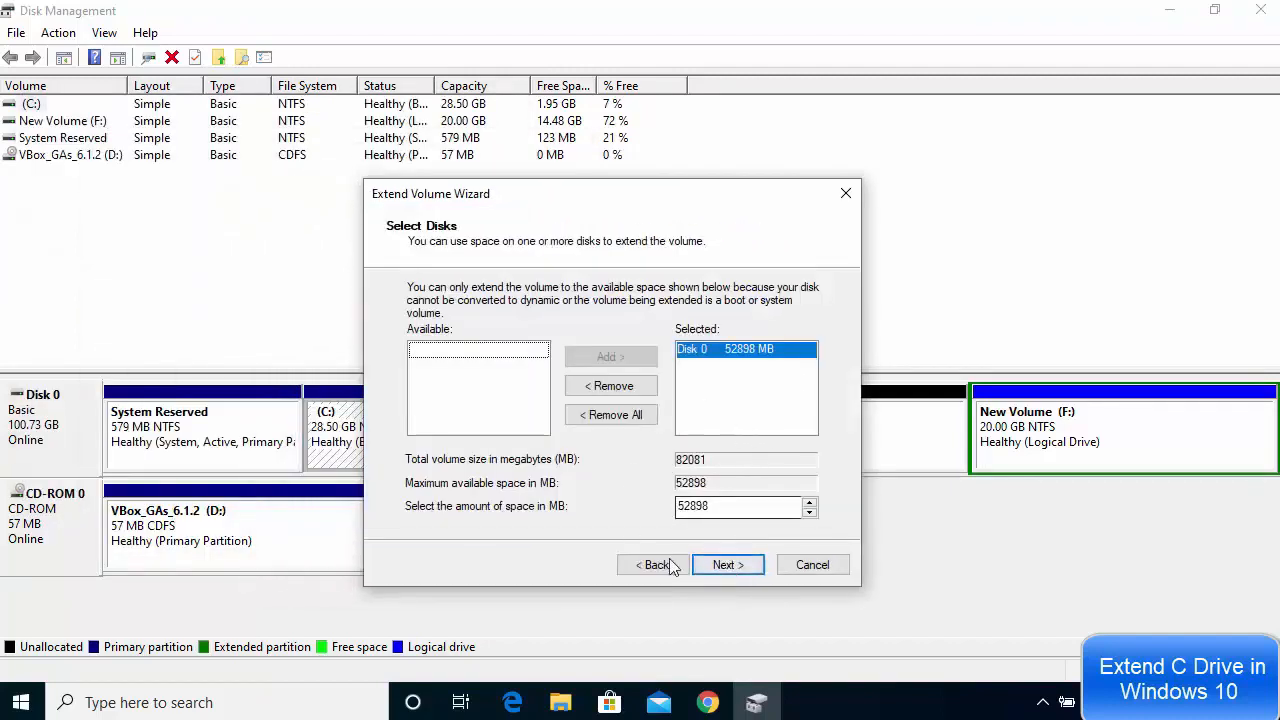
{"action": "left_click", "coordinate": [724, 566]}
{"action": "left_click", "coordinate": [726, 566]}
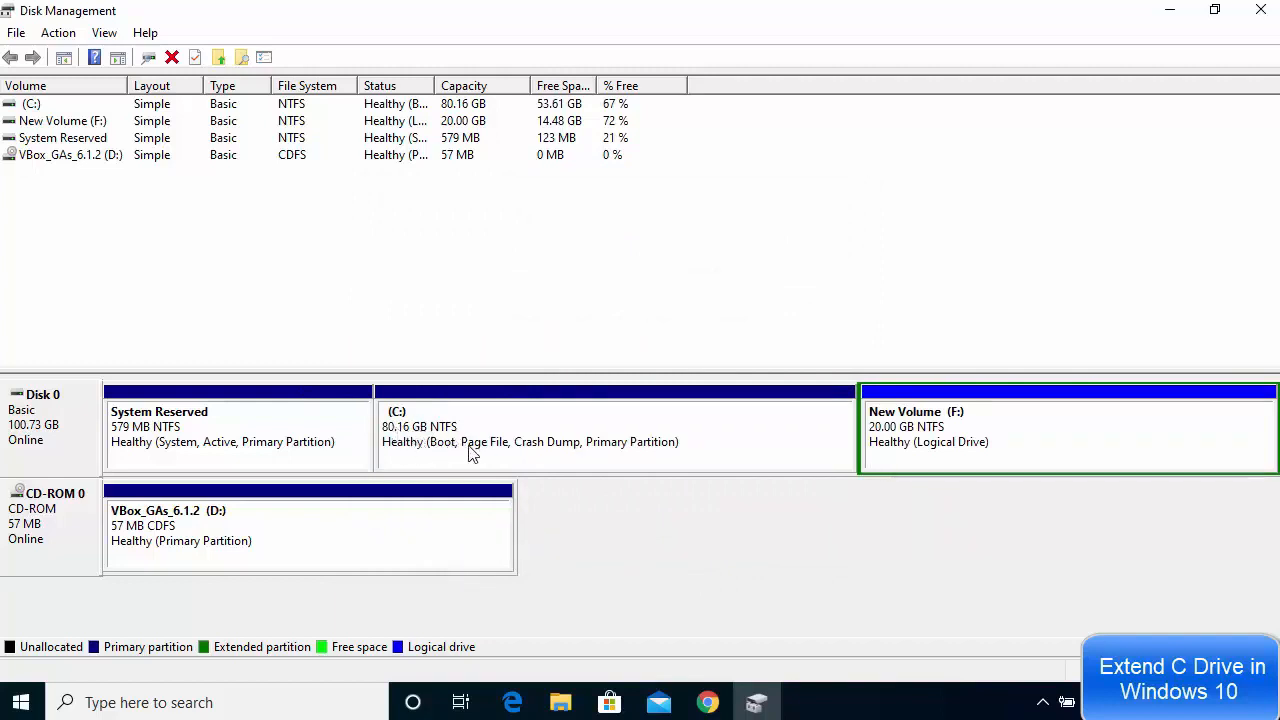
Minimize Disk Management and check the free space and total size of Local Disk (C:) under This PC in File Explorer
{"action": "left_click", "coordinate": [1161, 17]}
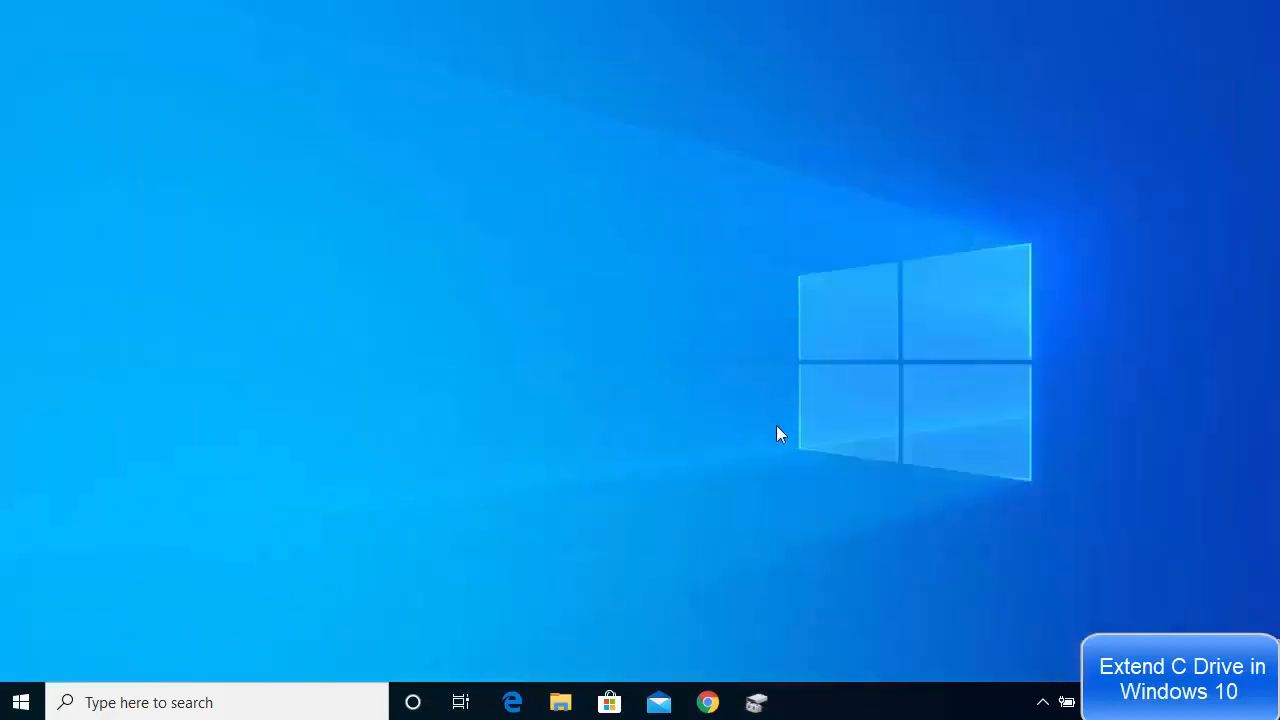
{"action": "left_click", "coordinate": [560, 700]}
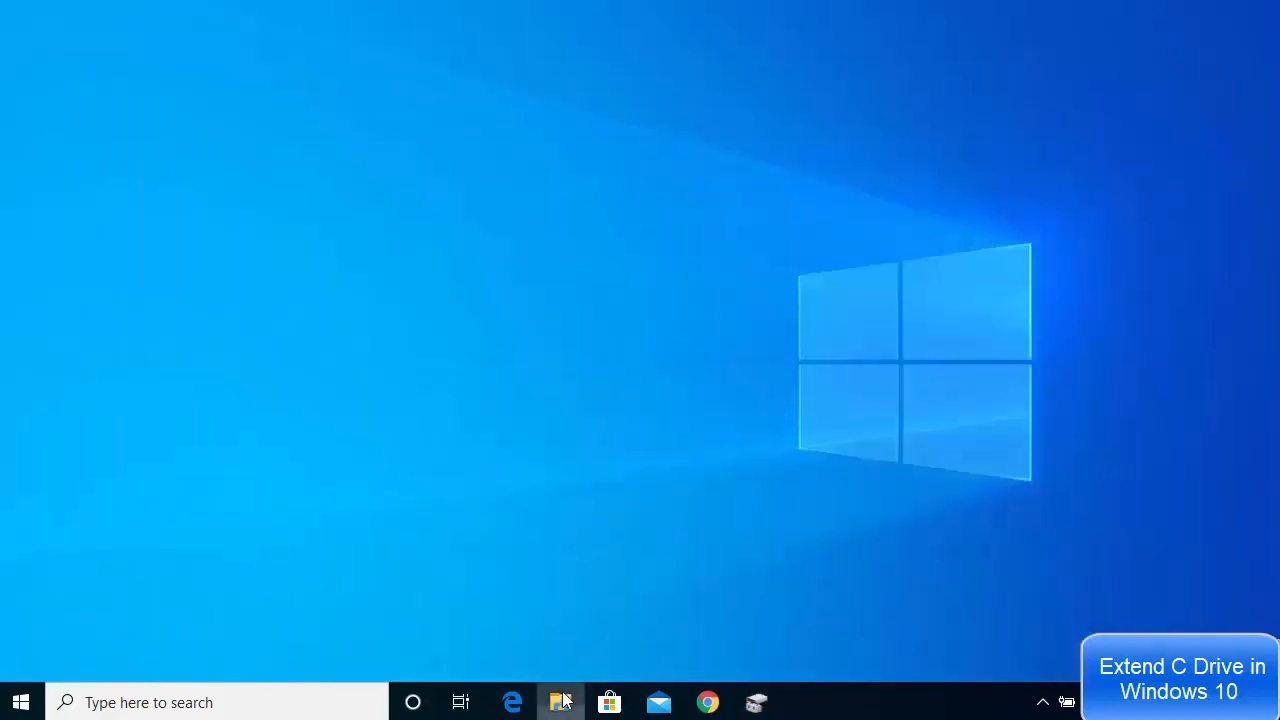
{"action": "left_click", "coordinate": [91, 183]}
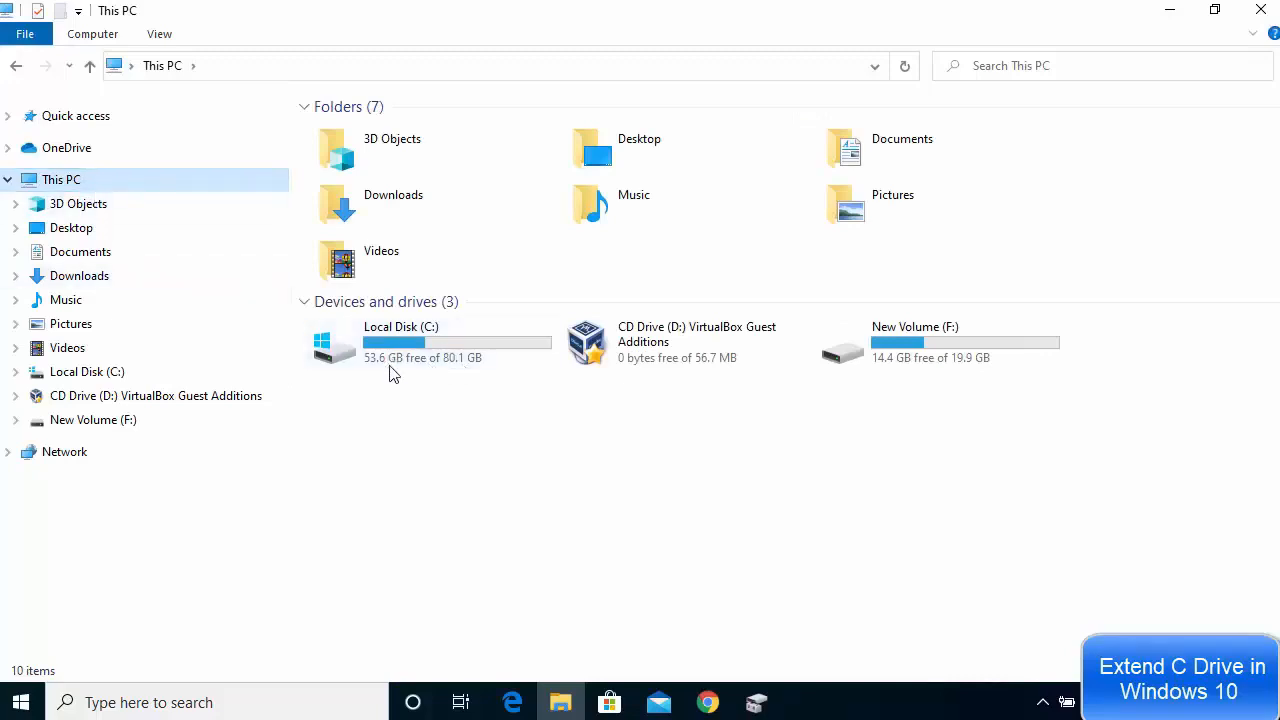
{"action": "mouse_move", "coordinate": [457, 371]}
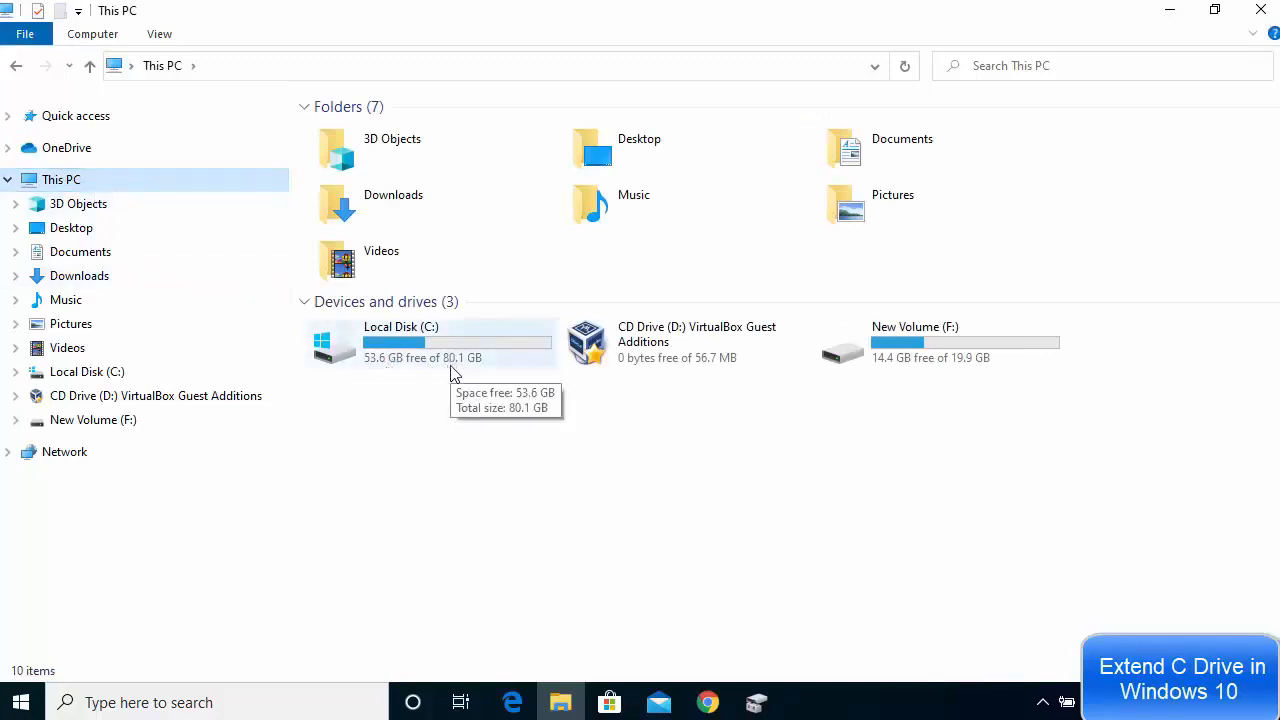